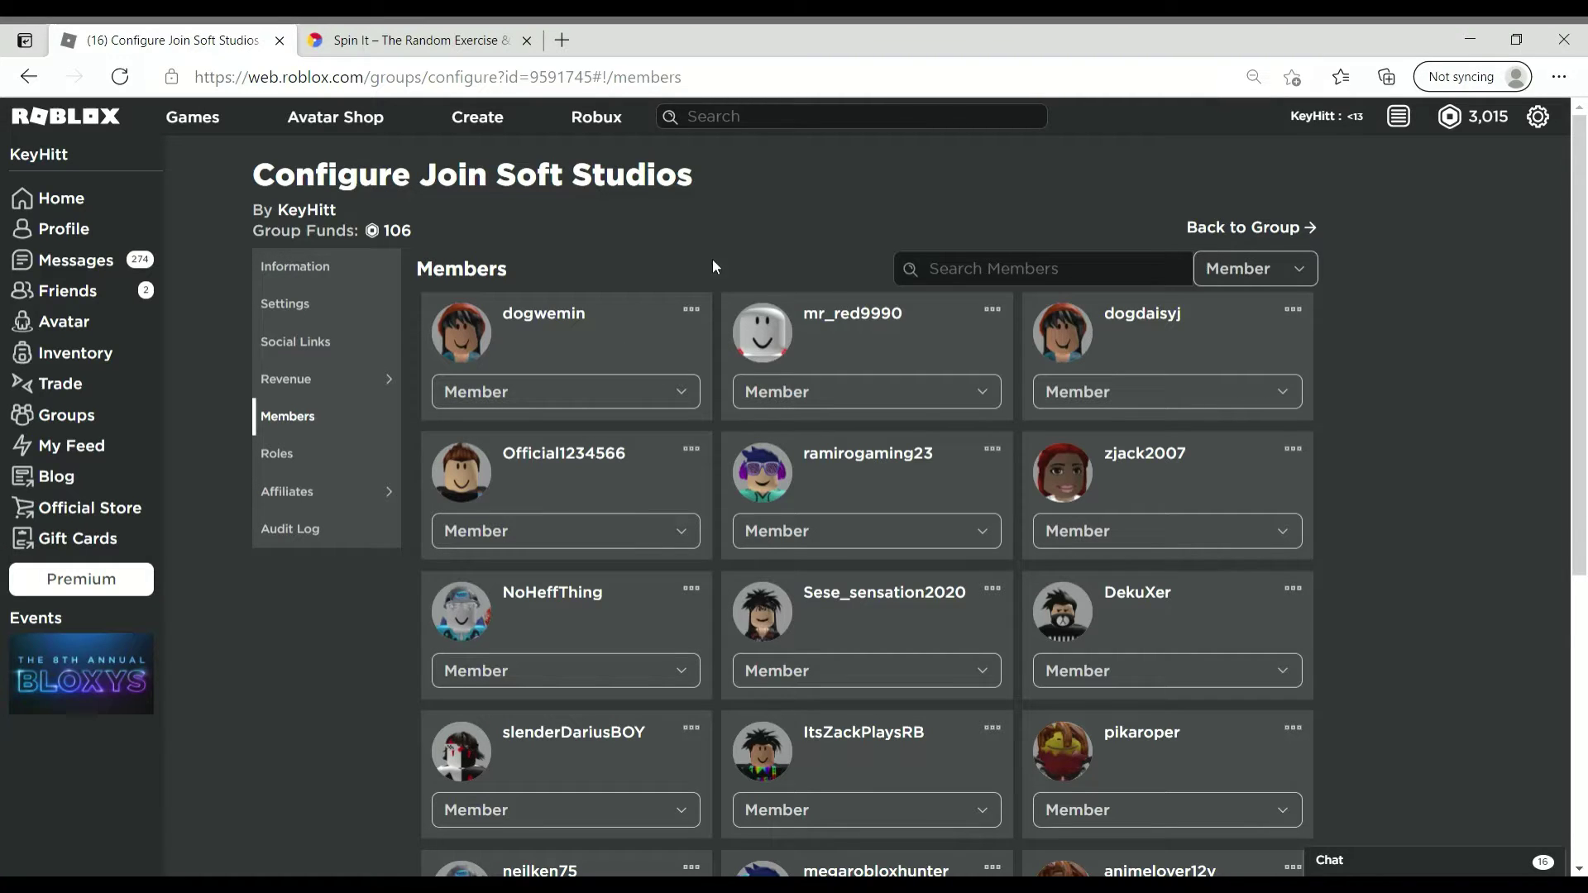
Glance at the name wheel, then return to the member list and try its next page
{"action": "left_click", "coordinate": [411, 40]}
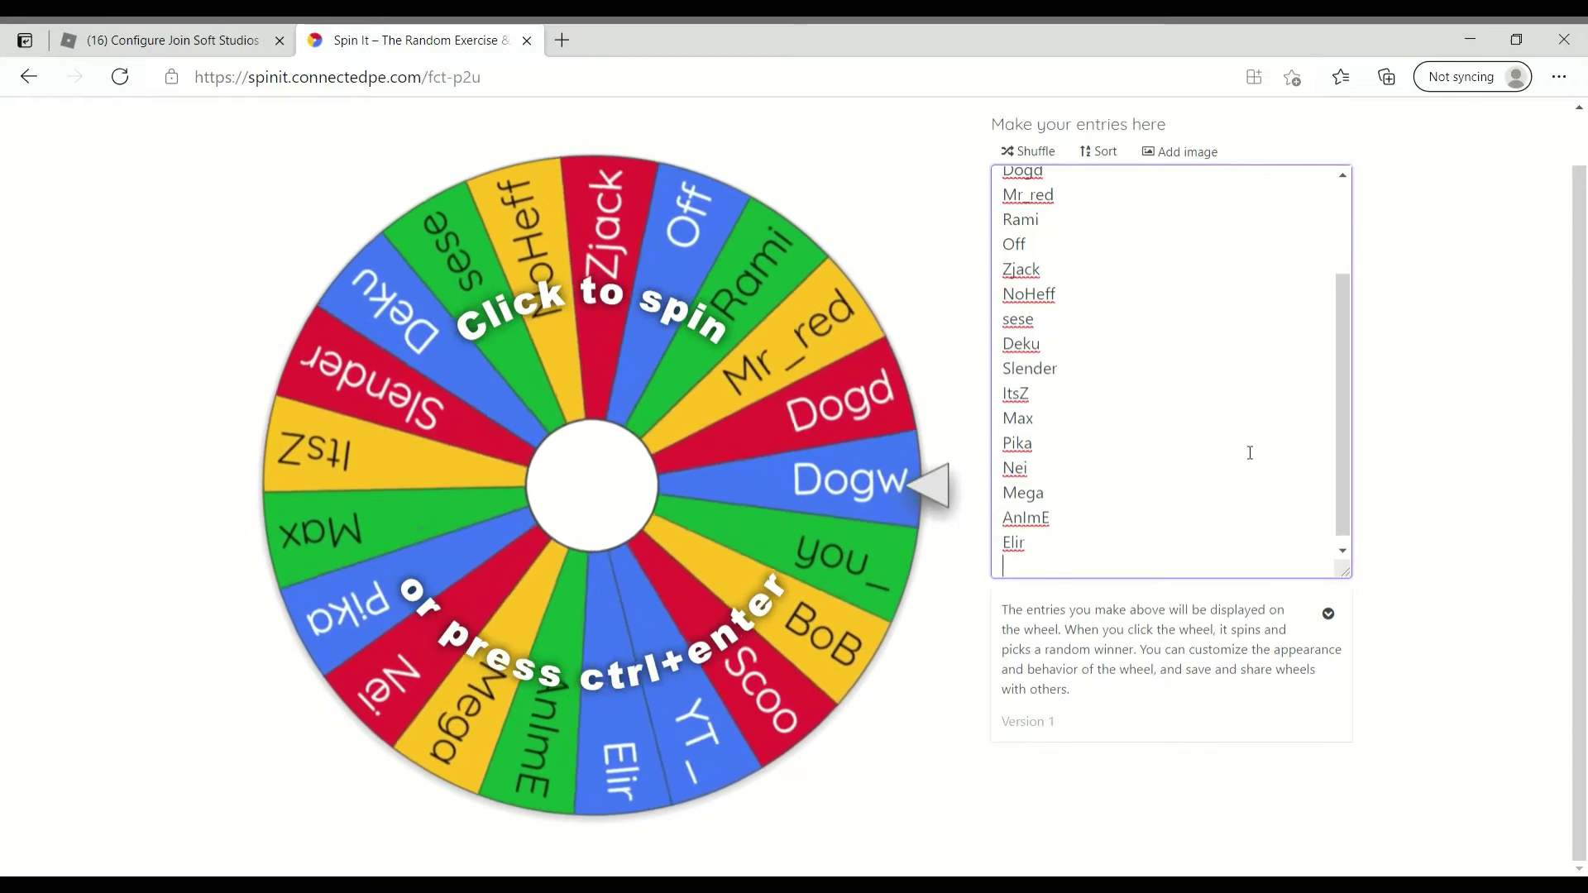
{"action": "scroll", "coordinate": [1232, 439], "scroll_direction": "up", "scroll_amount": 5}
{"action": "scroll", "coordinate": [1138, 444], "scroll_direction": "down", "scroll_amount": 3}
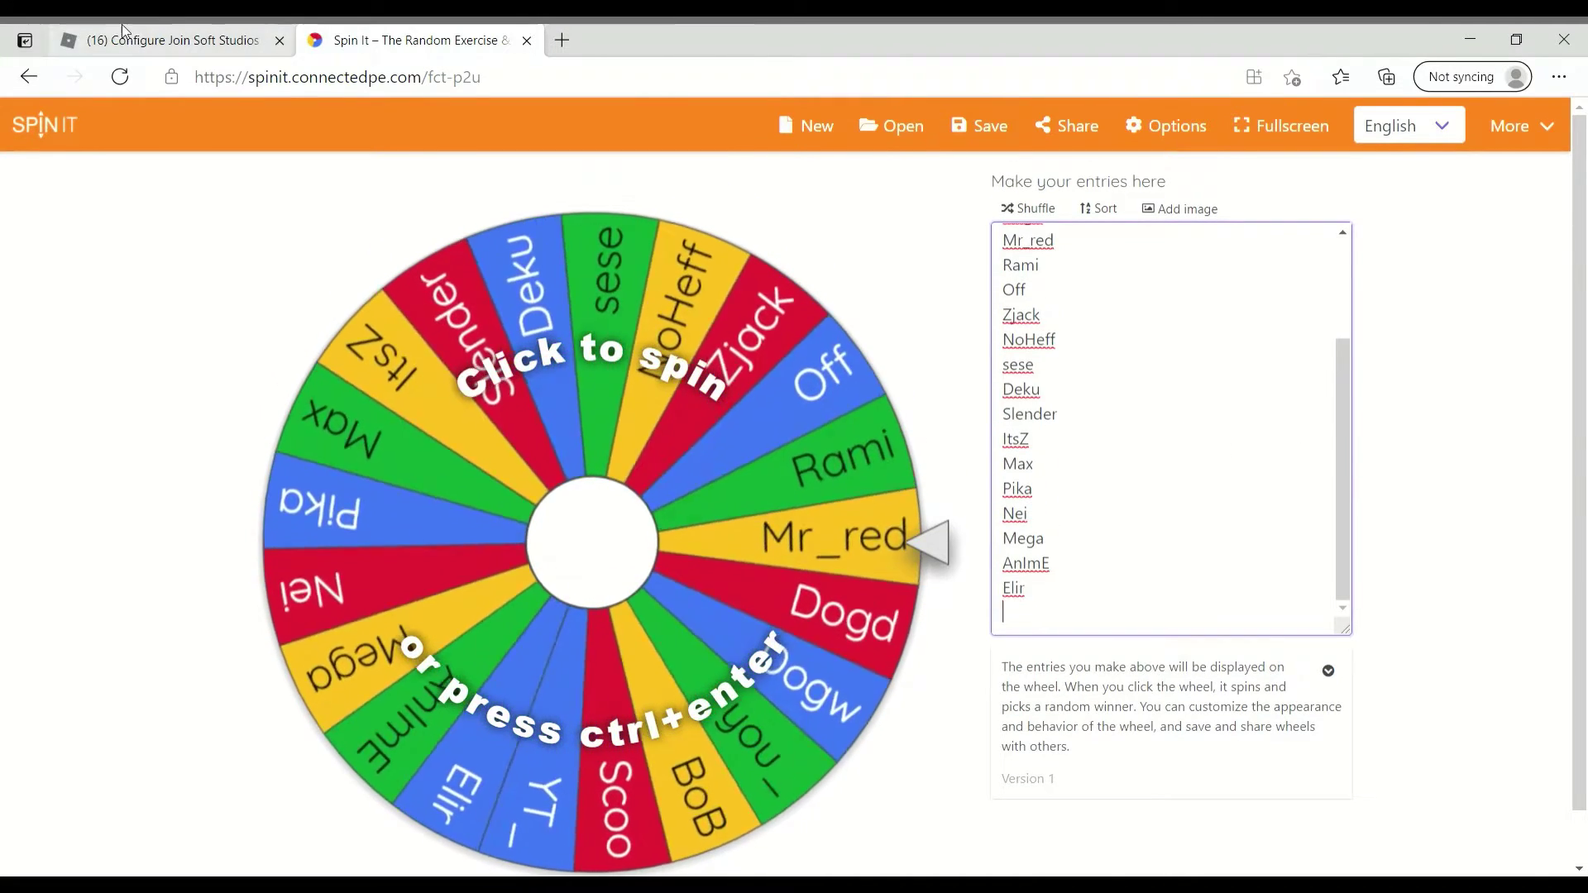
{"action": "left_click", "coordinate": [123, 33]}
{"action": "scroll", "coordinate": [1204, 496], "scroll_direction": "down", "scroll_amount": 5}
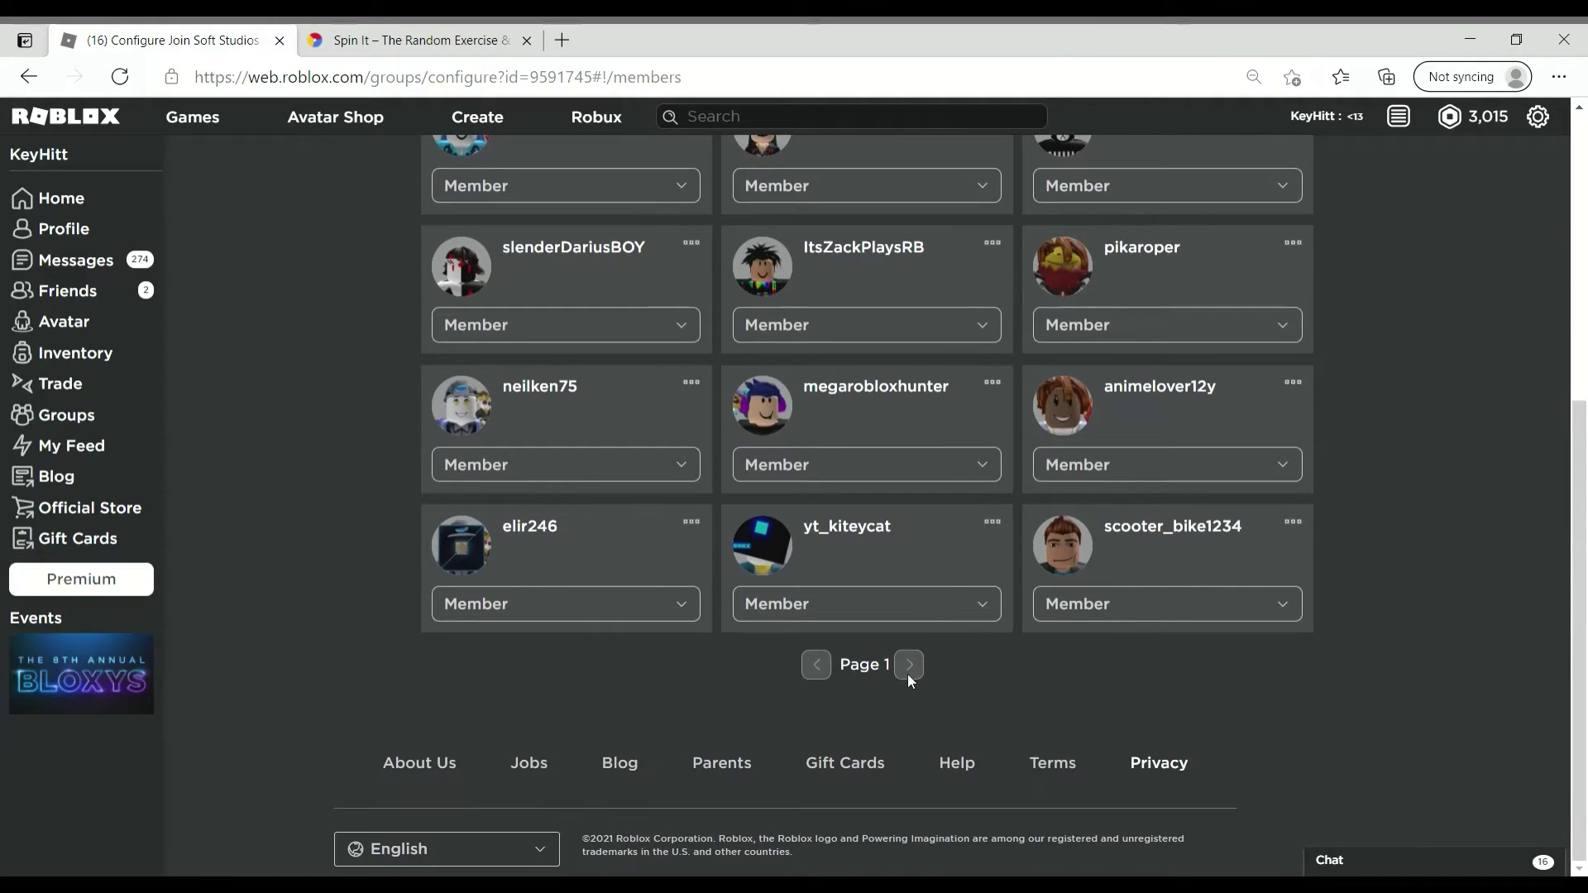
{"action": "left_click", "coordinate": [910, 674]}
{"action": "scroll", "coordinate": [897, 755], "scroll_direction": "down", "scroll_amount": 5}
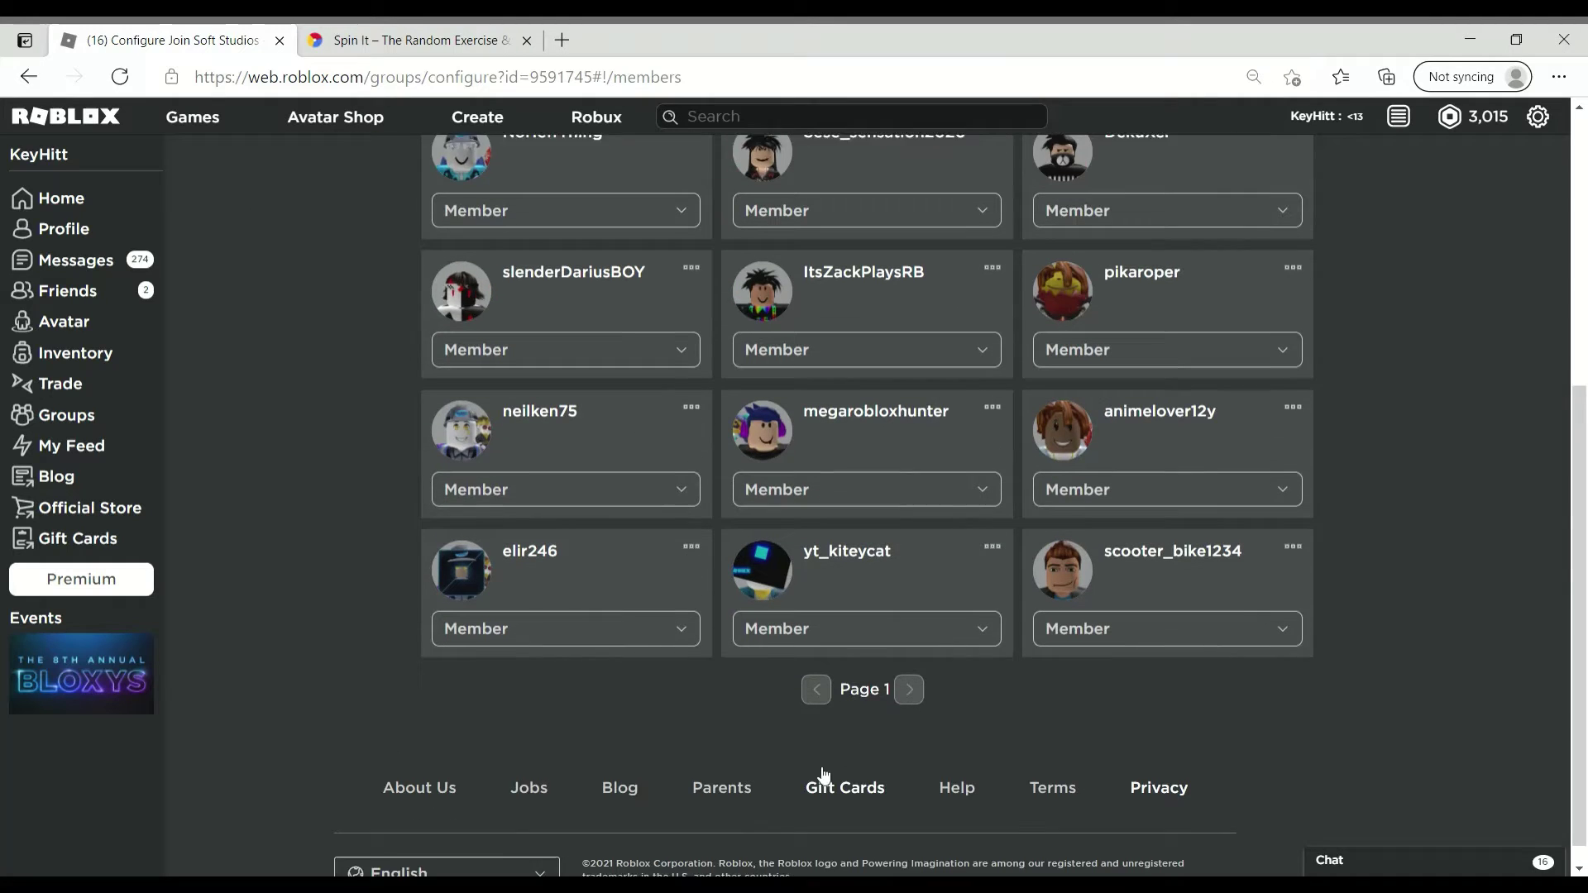
{"action": "scroll", "coordinate": [992, 692], "scroll_direction": "up", "scroll_amount": 5}
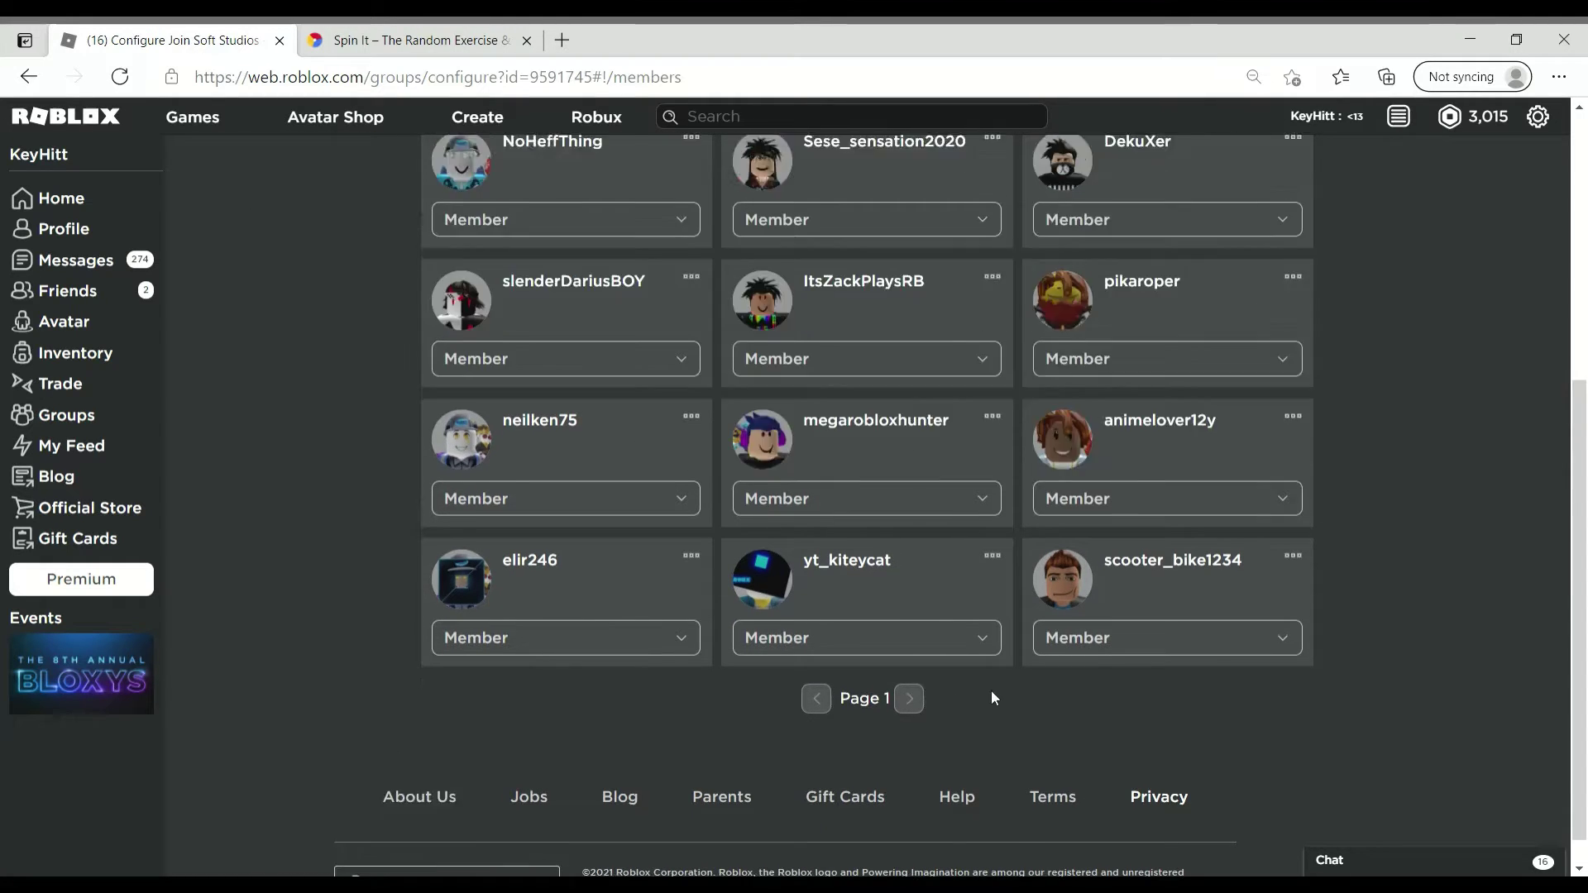
Switch the role filter to All (23) and browse member pages 1 and 2
{"action": "left_click", "coordinate": [1255, 269]}
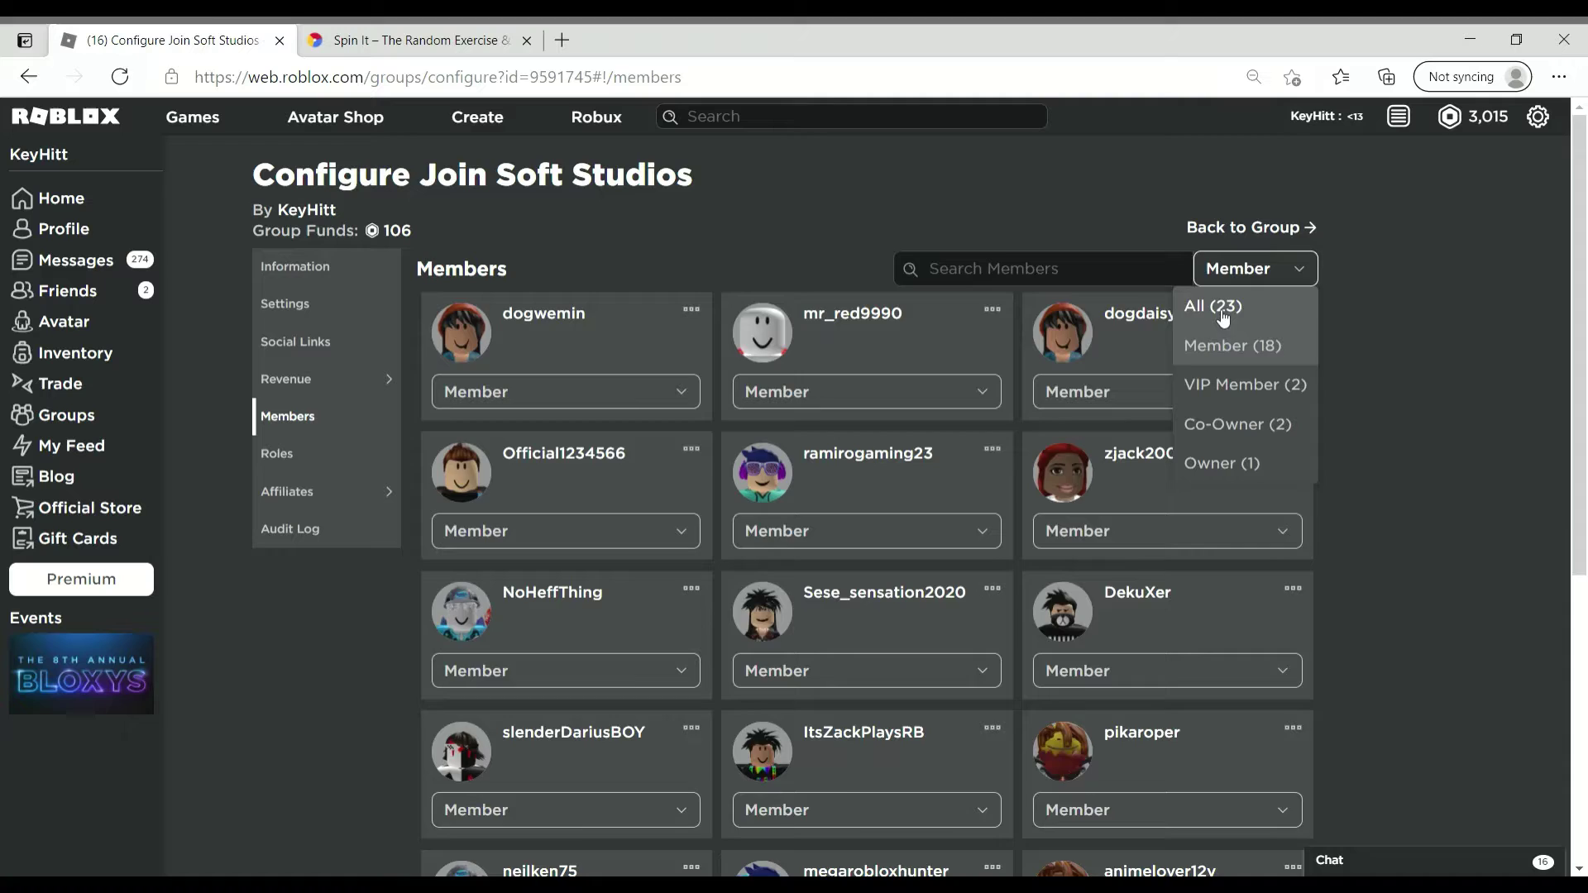
{"action": "left_click", "coordinate": [1232, 307]}
{"action": "scroll", "coordinate": [989, 645], "scroll_direction": "down", "scroll_amount": 10}
{"action": "left_click", "coordinate": [917, 664]}
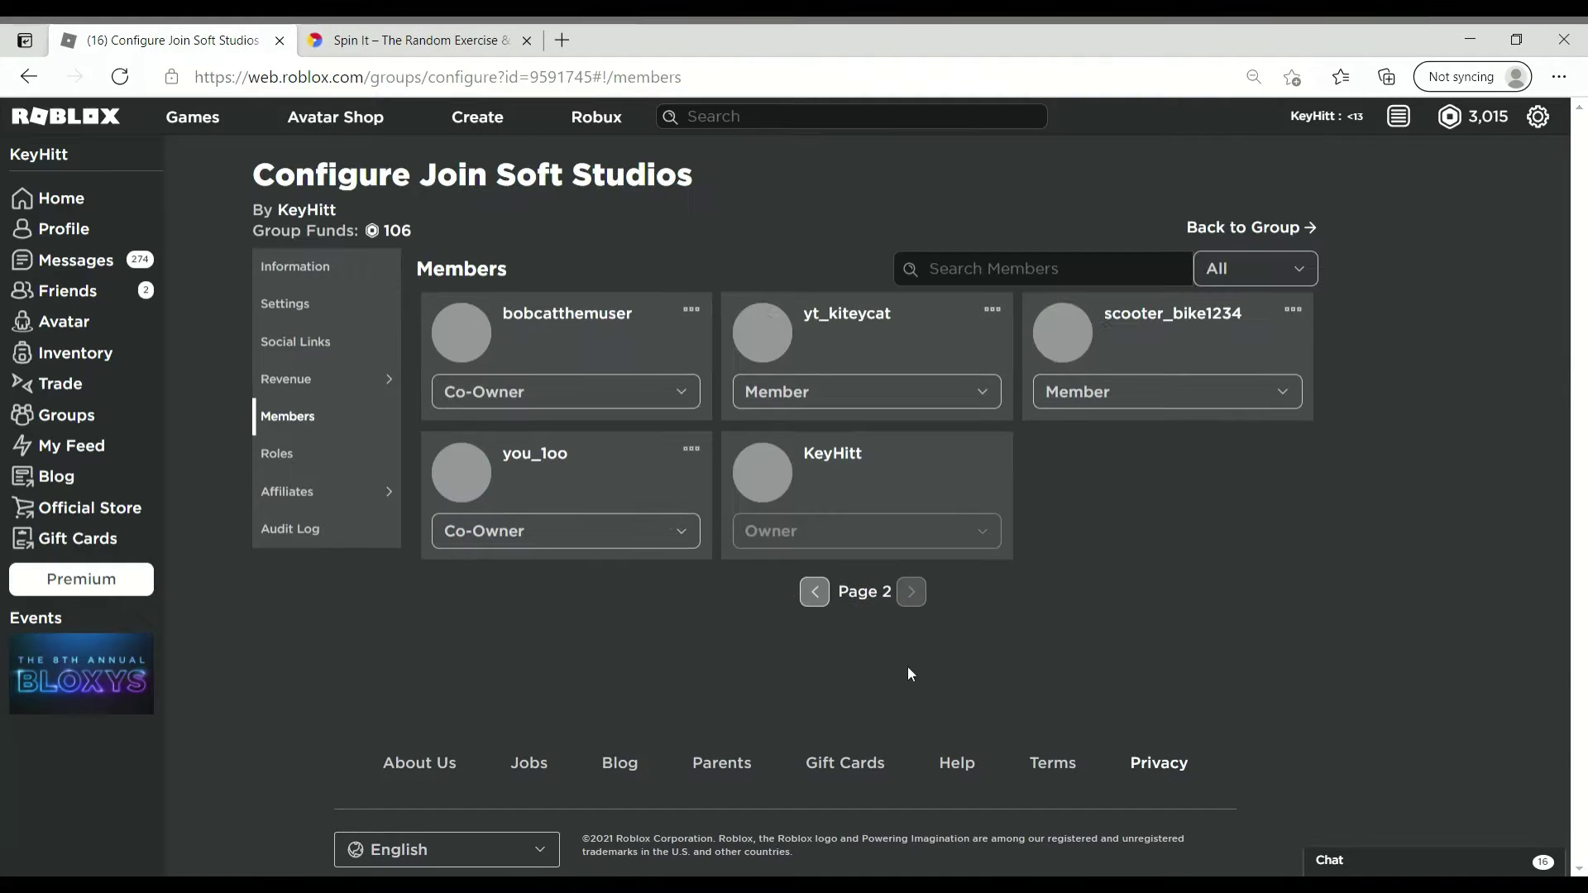
{"action": "left_click", "coordinate": [819, 594]}
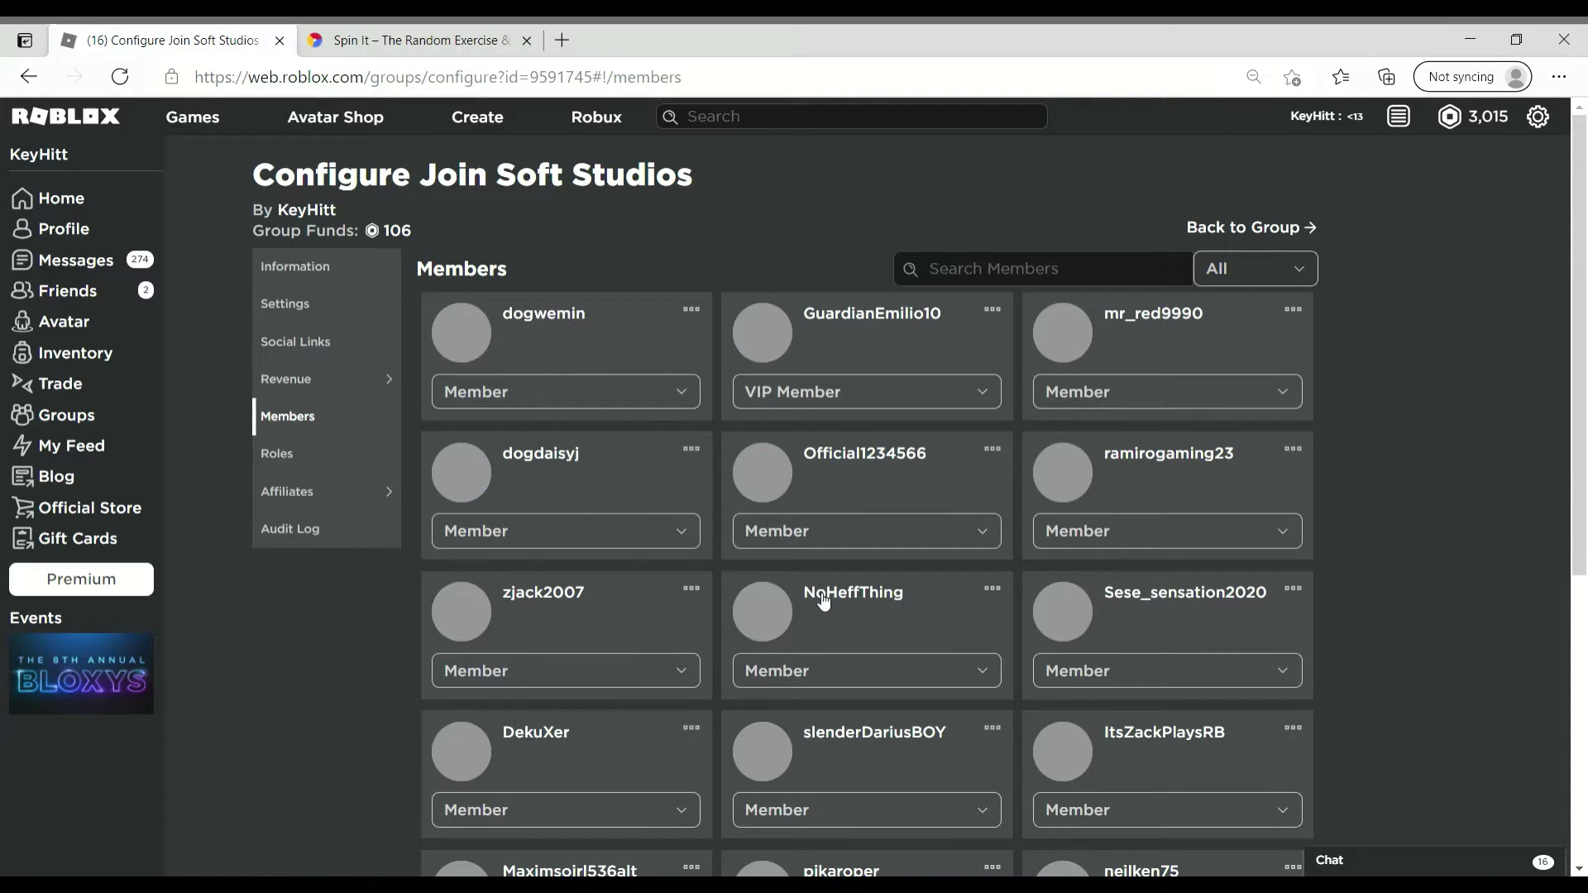
{"action": "scroll", "coordinate": [819, 607], "scroll_direction": "down", "scroll_amount": 10}
{"action": "left_click", "coordinate": [910, 664]}
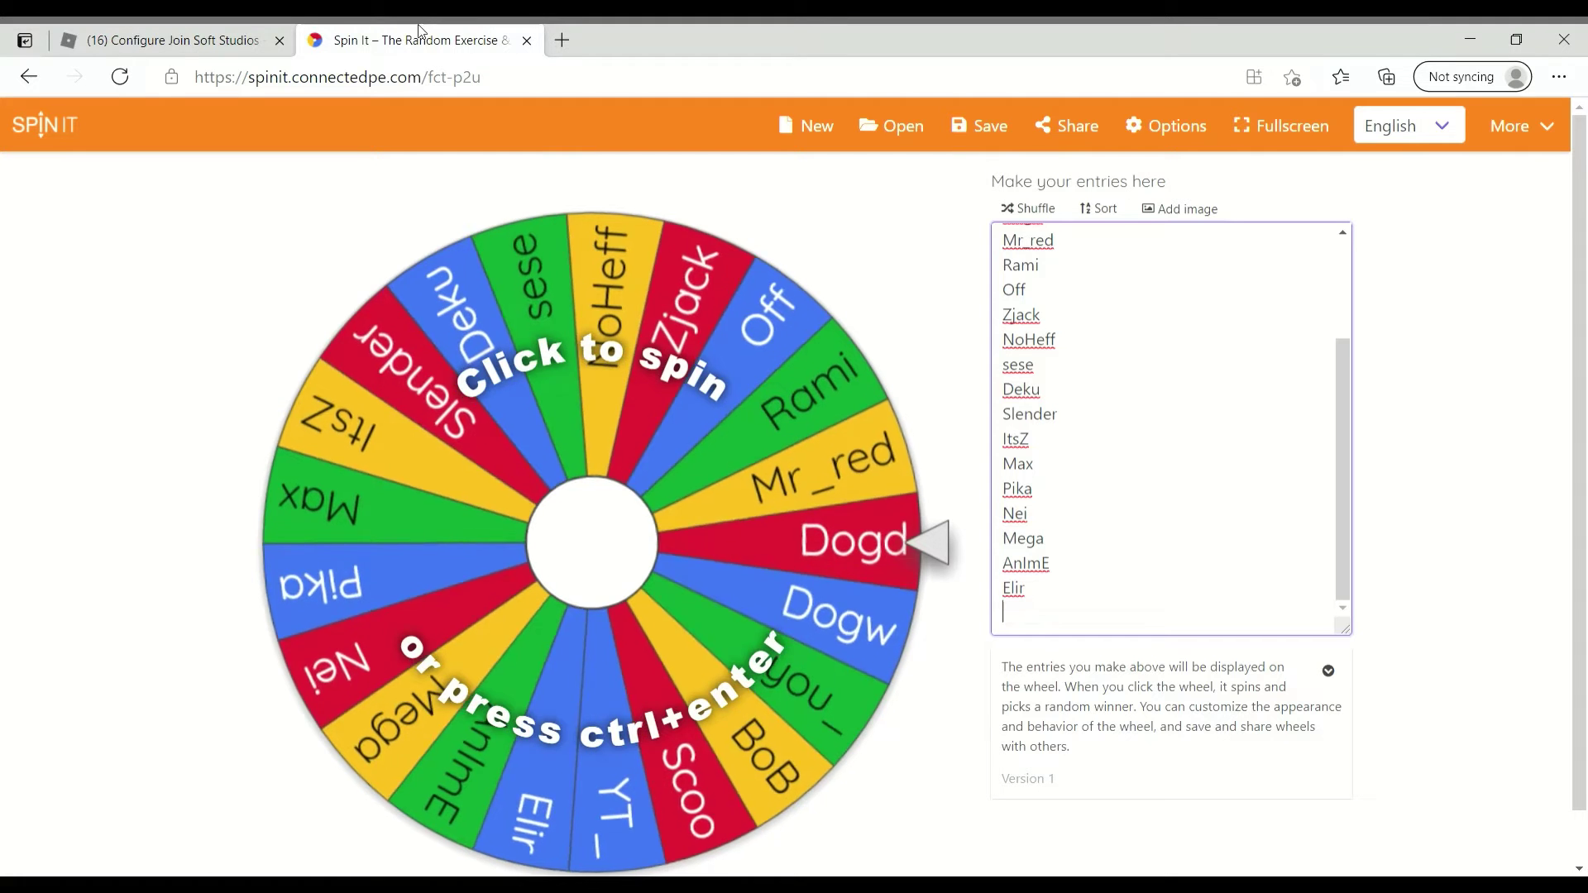
Spin the name wheel to draw a winner and remove that name from the wheel
{"action": "left_click", "coordinate": [422, 43]}
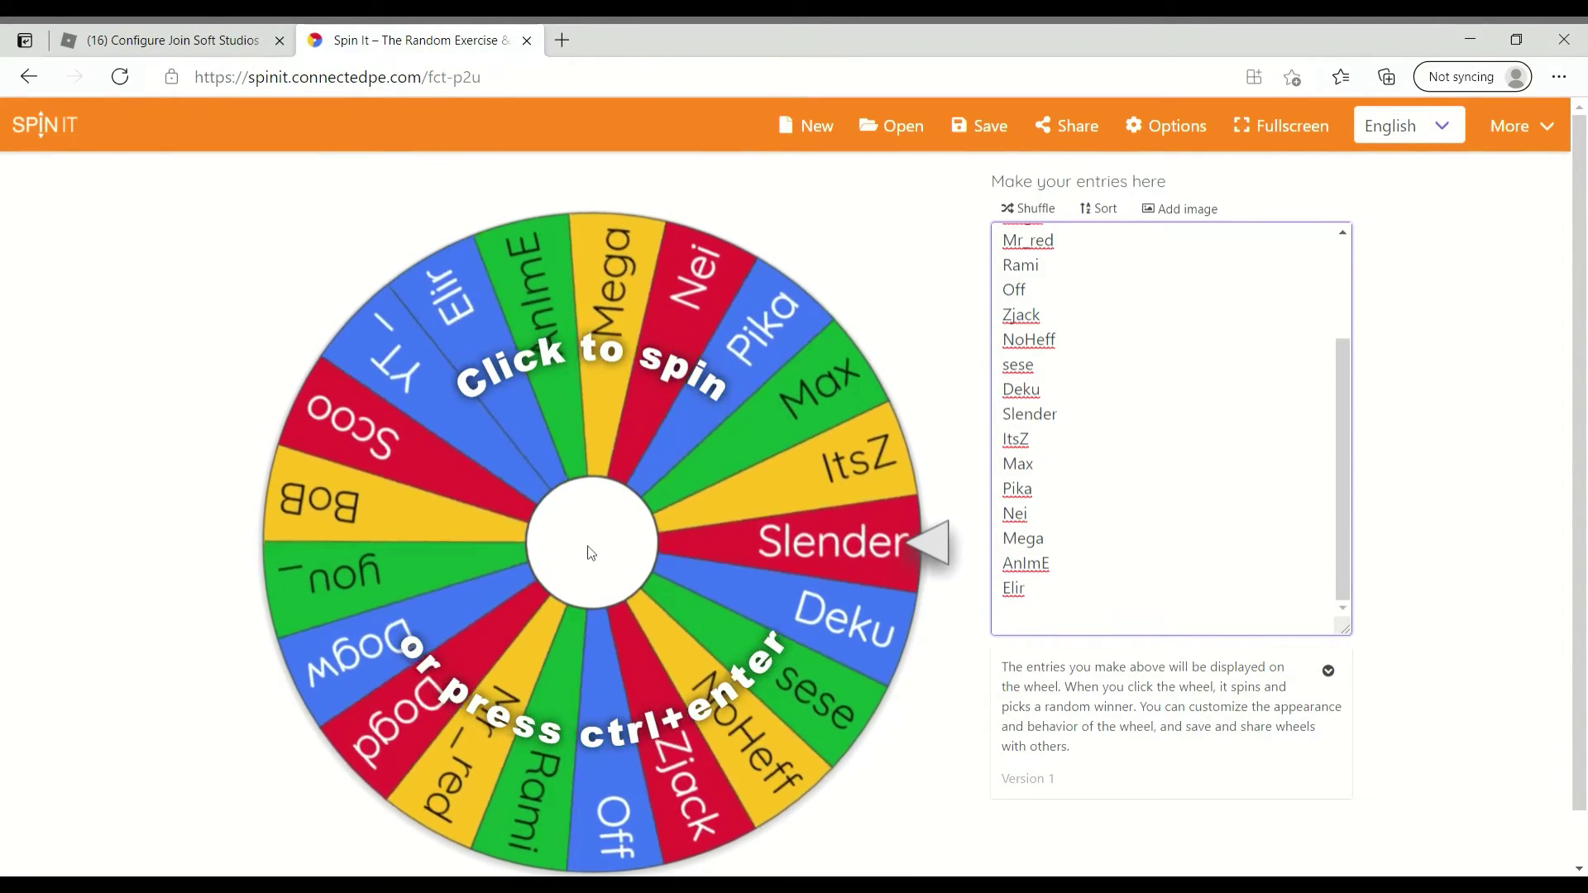
{"action": "left_click", "coordinate": [587, 537]}
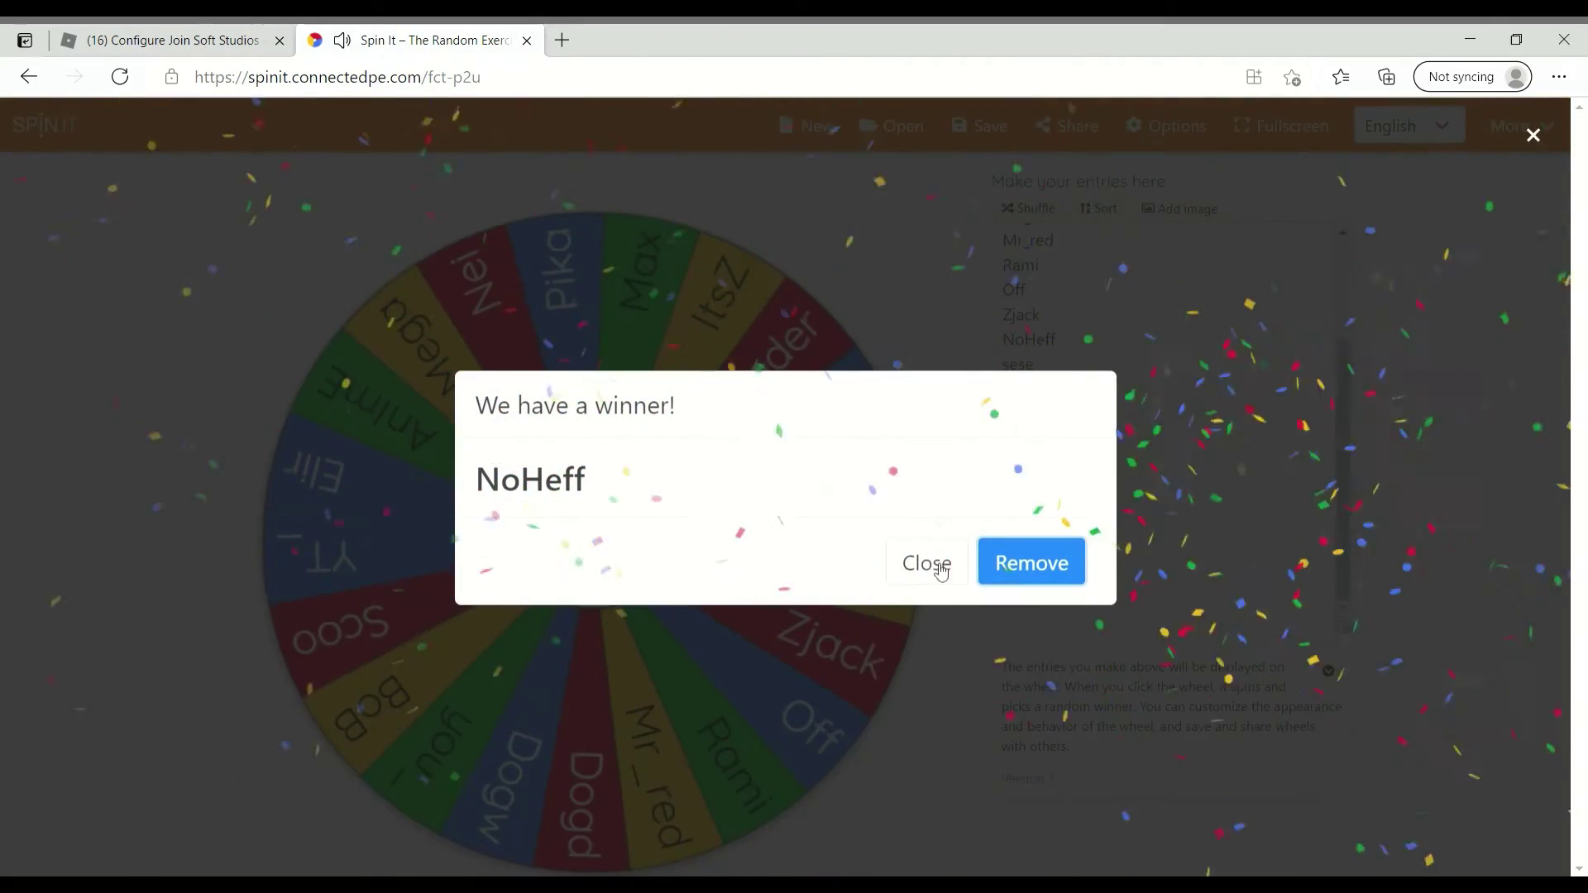
{"action": "left_click", "coordinate": [1032, 569]}
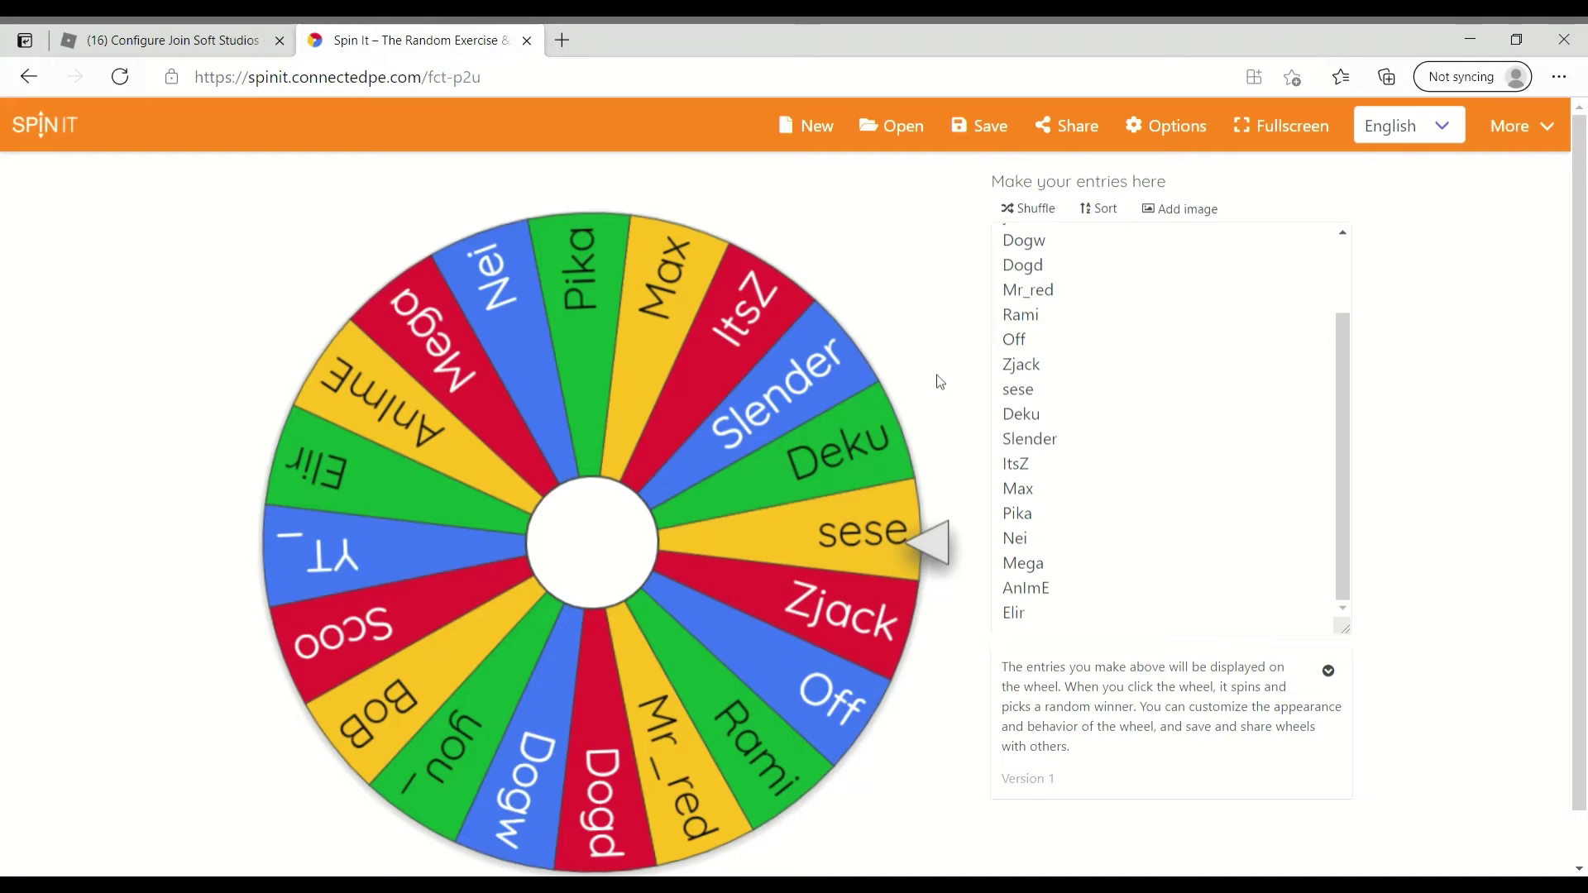
Go to the first member page, scroll through the winner's profile, then go back
{"action": "left_click", "coordinate": [164, 33]}
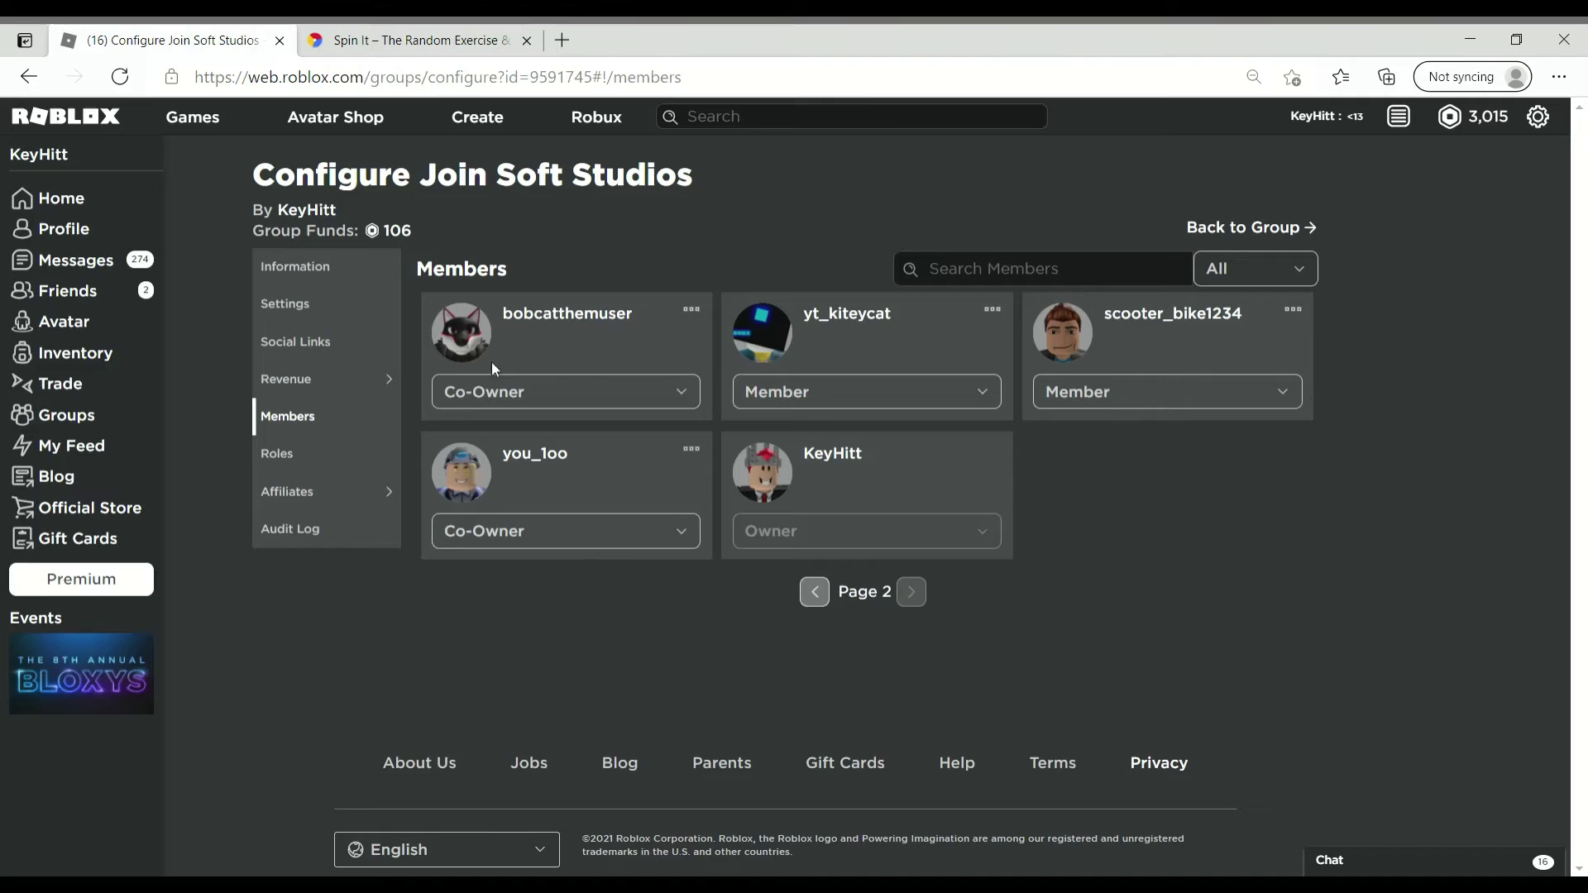
{"action": "left_click", "coordinate": [814, 592]}
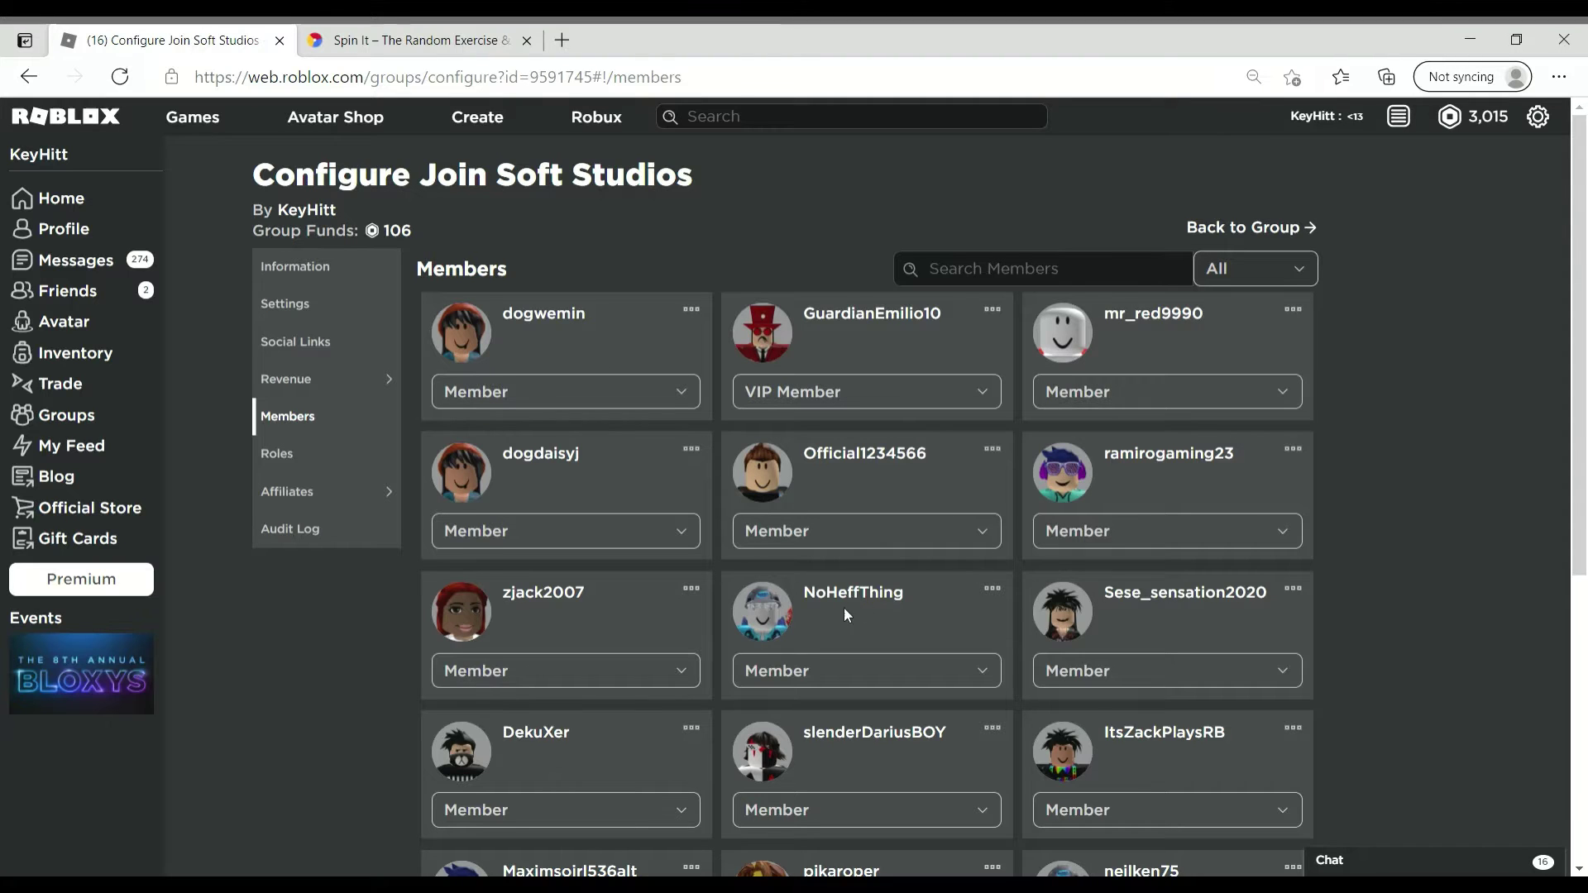
{"action": "scroll", "coordinate": [844, 608], "scroll_direction": "down", "scroll_amount": 1}
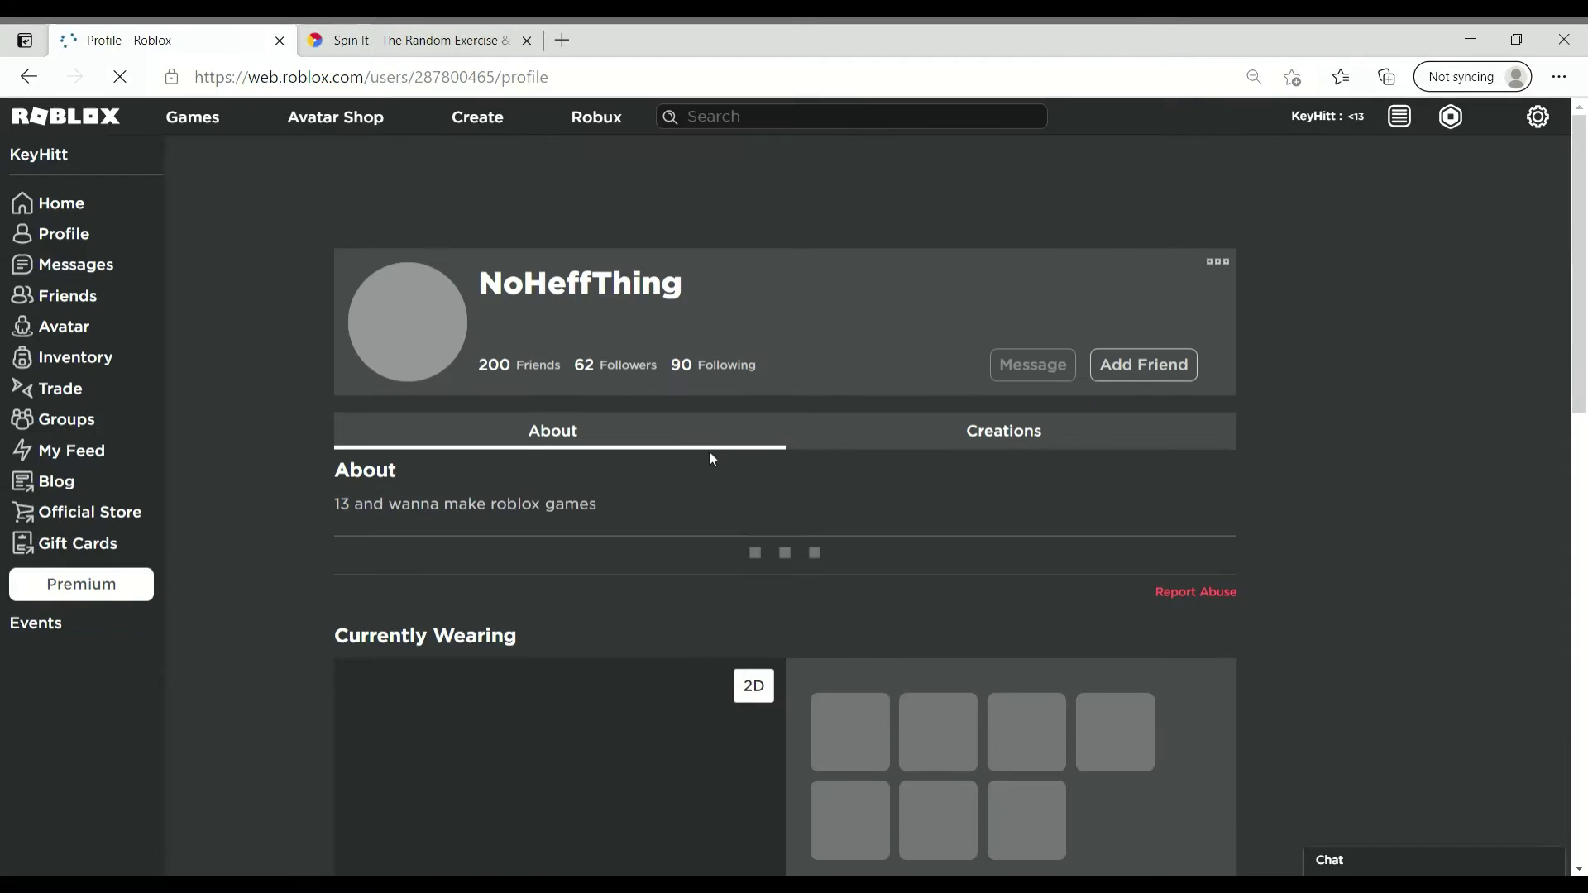
{"action": "scroll", "coordinate": [827, 588], "scroll_direction": "down", "scroll_amount": 2}
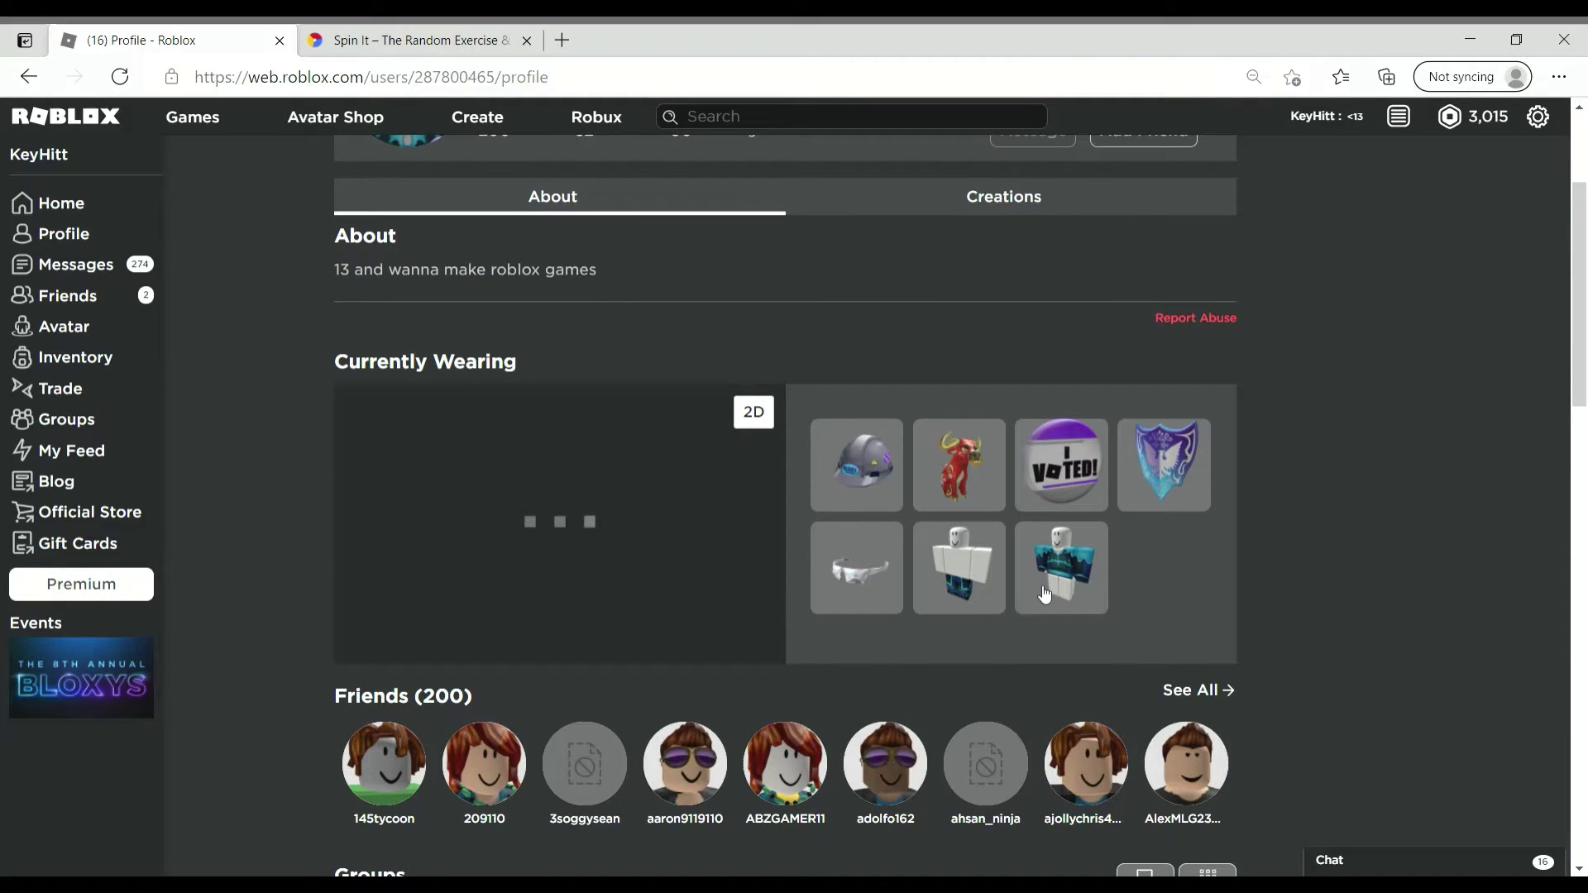
{"action": "scroll", "coordinate": [1039, 638], "scroll_direction": "down", "scroll_amount": 3}
{"action": "scroll", "coordinate": [1037, 622], "scroll_direction": "up", "scroll_amount": 5}
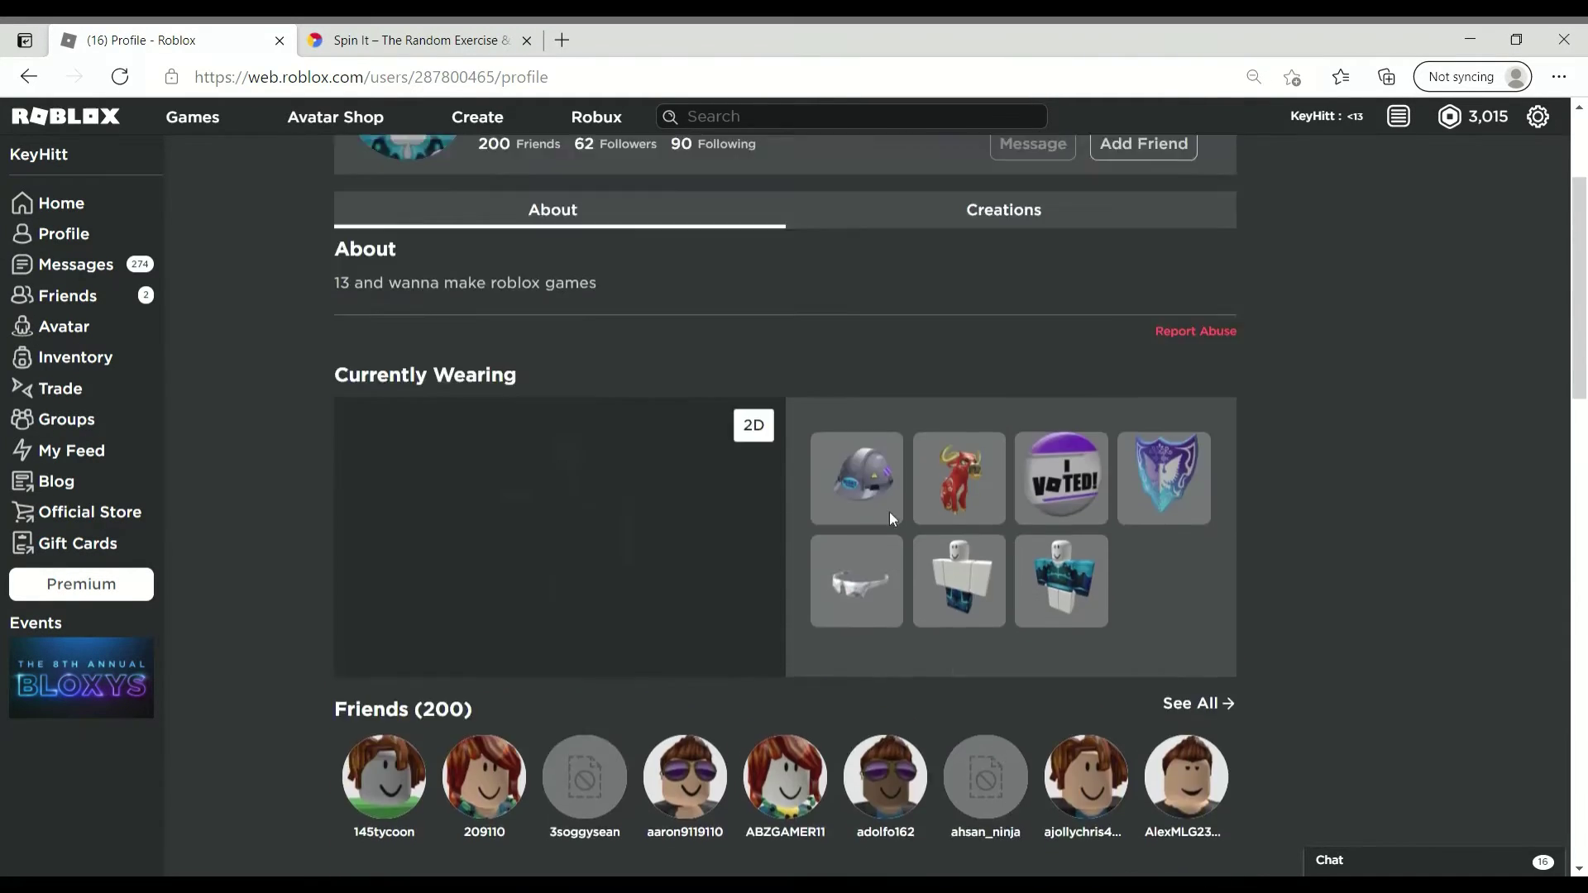
{"action": "left_click", "coordinate": [23, 78]}
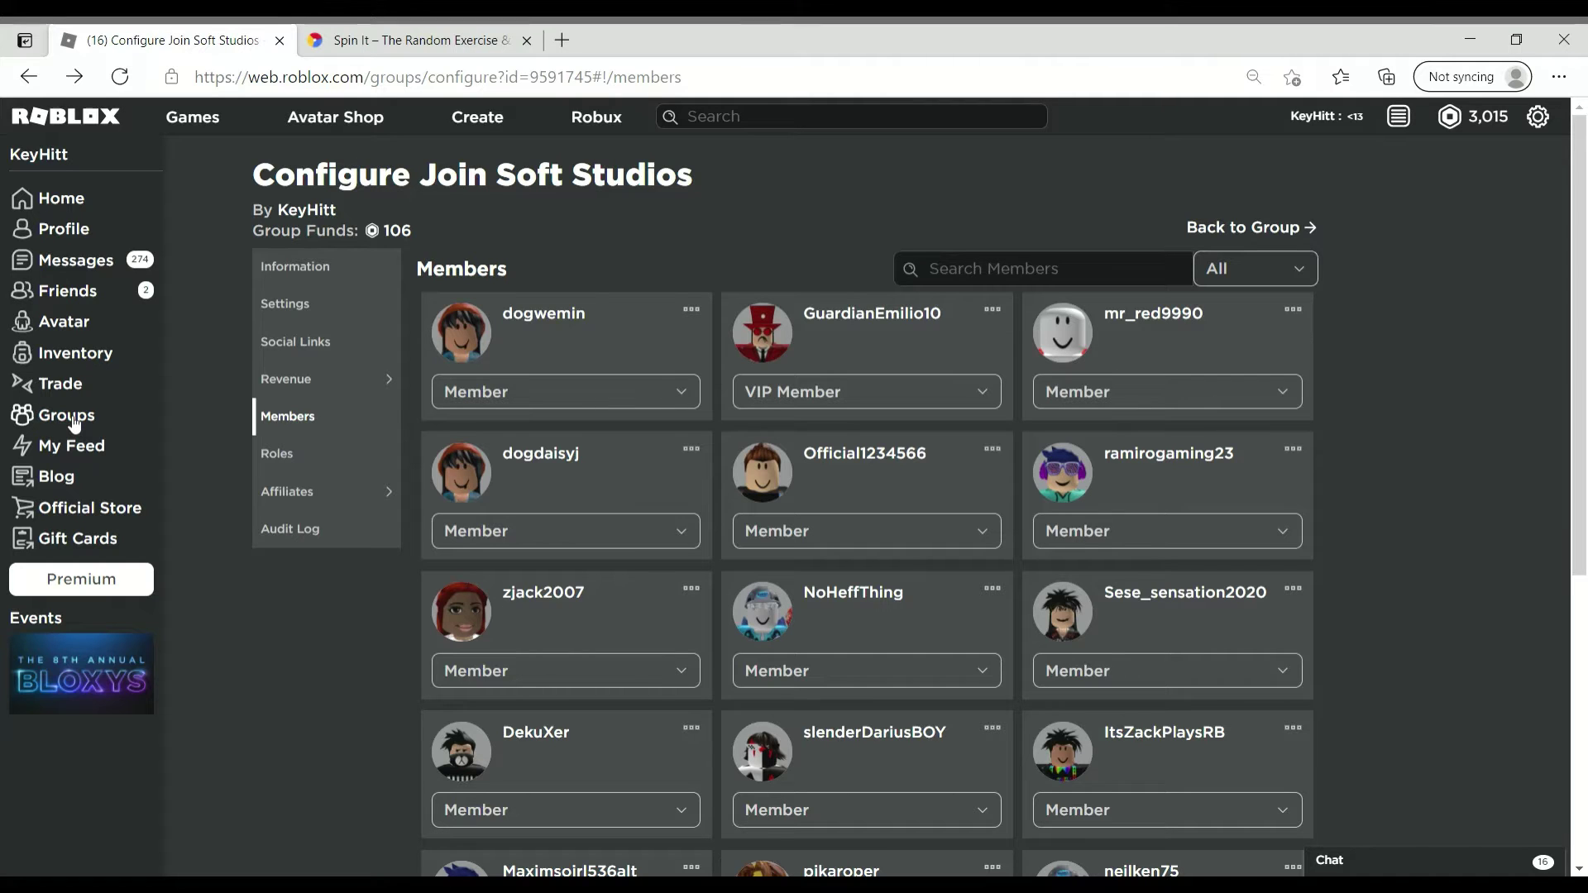
Post the Join Soft Studios shout announcing the 100 Robux winner, then open the group search page
{"action": "left_click", "coordinate": [1243, 235]}
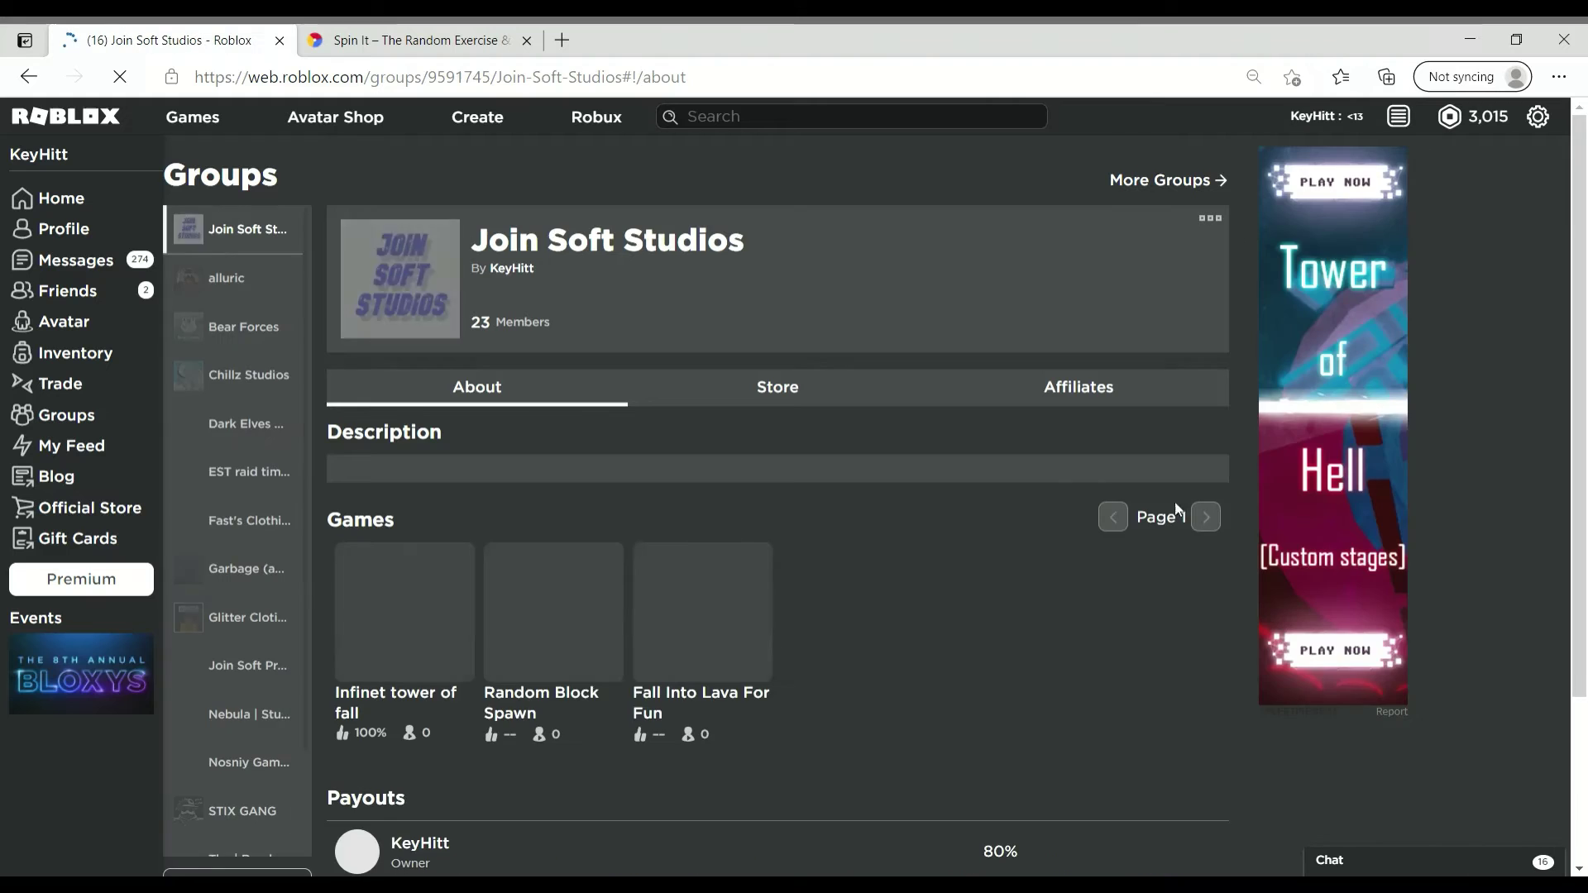
{"action": "scroll", "coordinate": [801, 849], "scroll_direction": "down", "scroll_amount": 3}
{"action": "scroll", "coordinate": [801, 849], "scroll_direction": "up", "scroll_amount": 3}
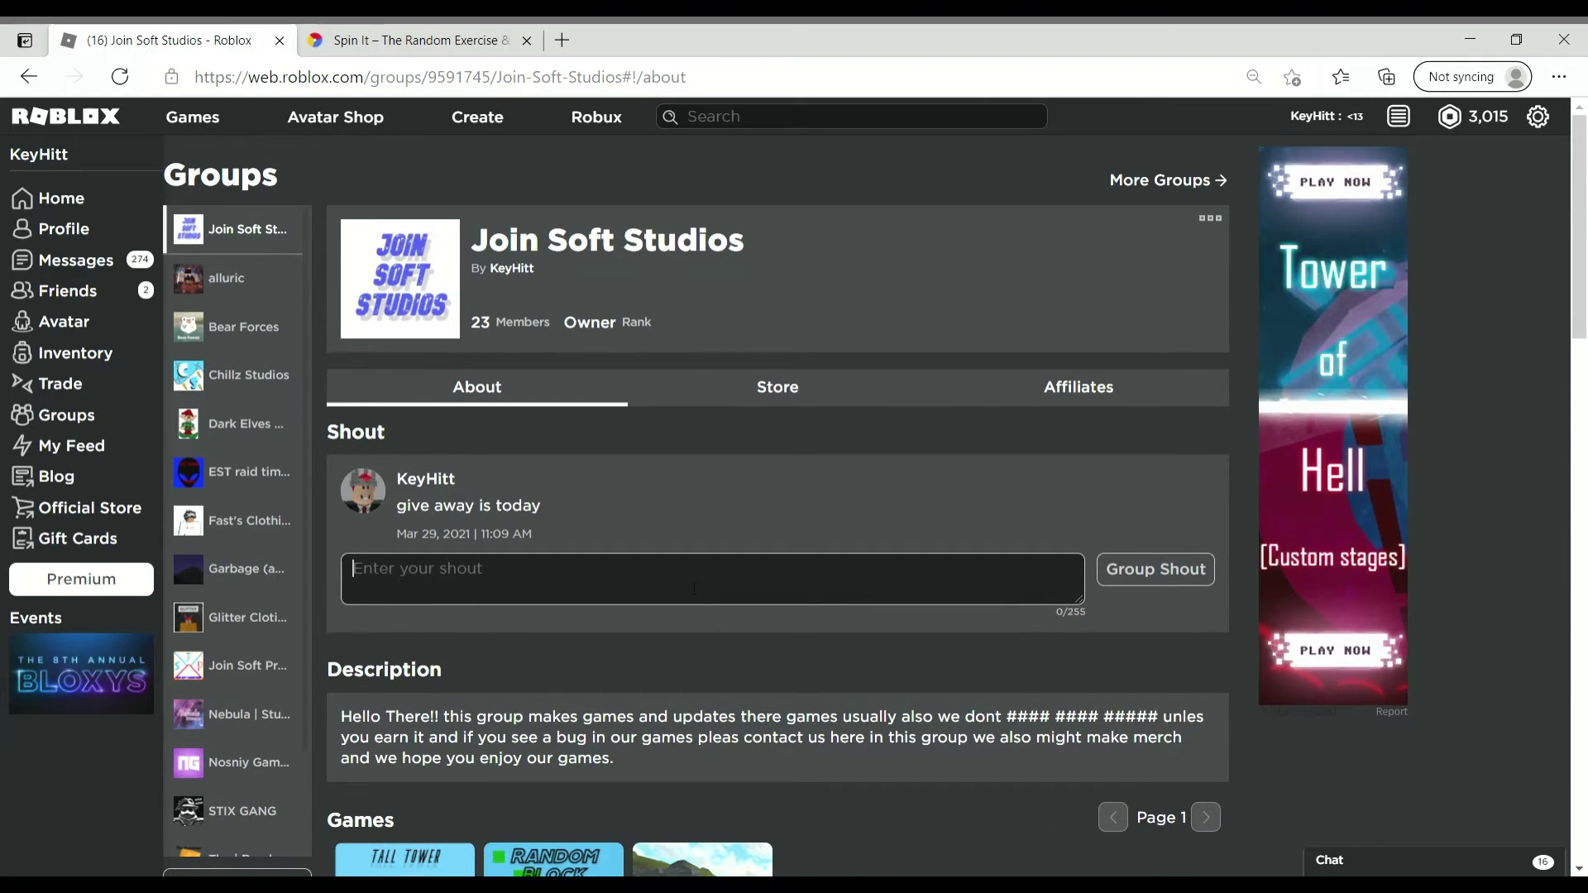
{"action": "type", "text": "ff is the 100"}
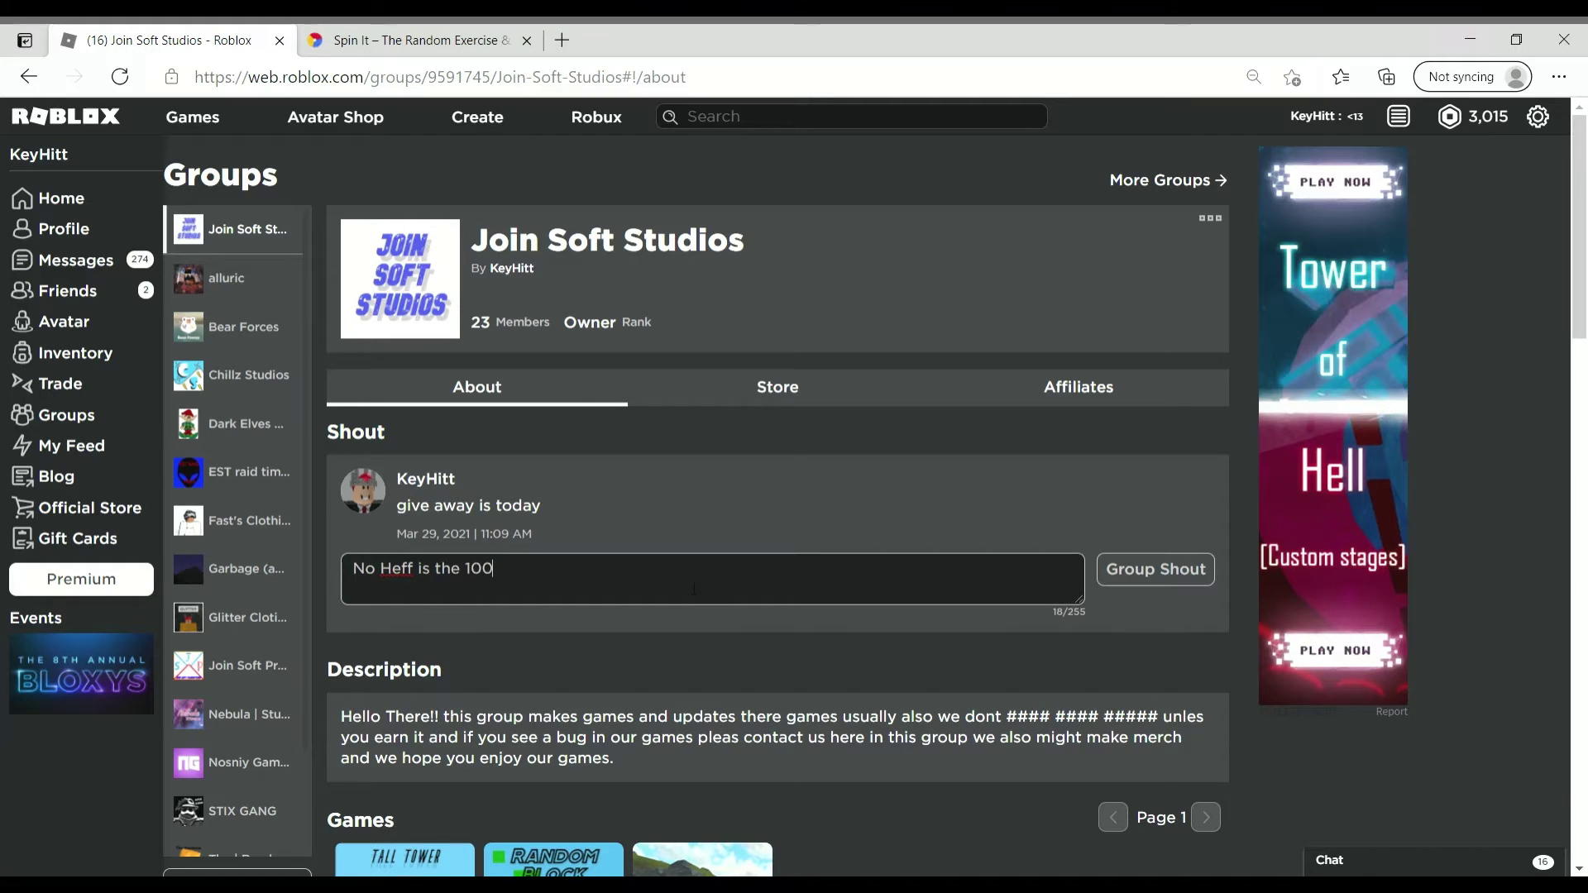
{"action": "type", "text": " robu"}
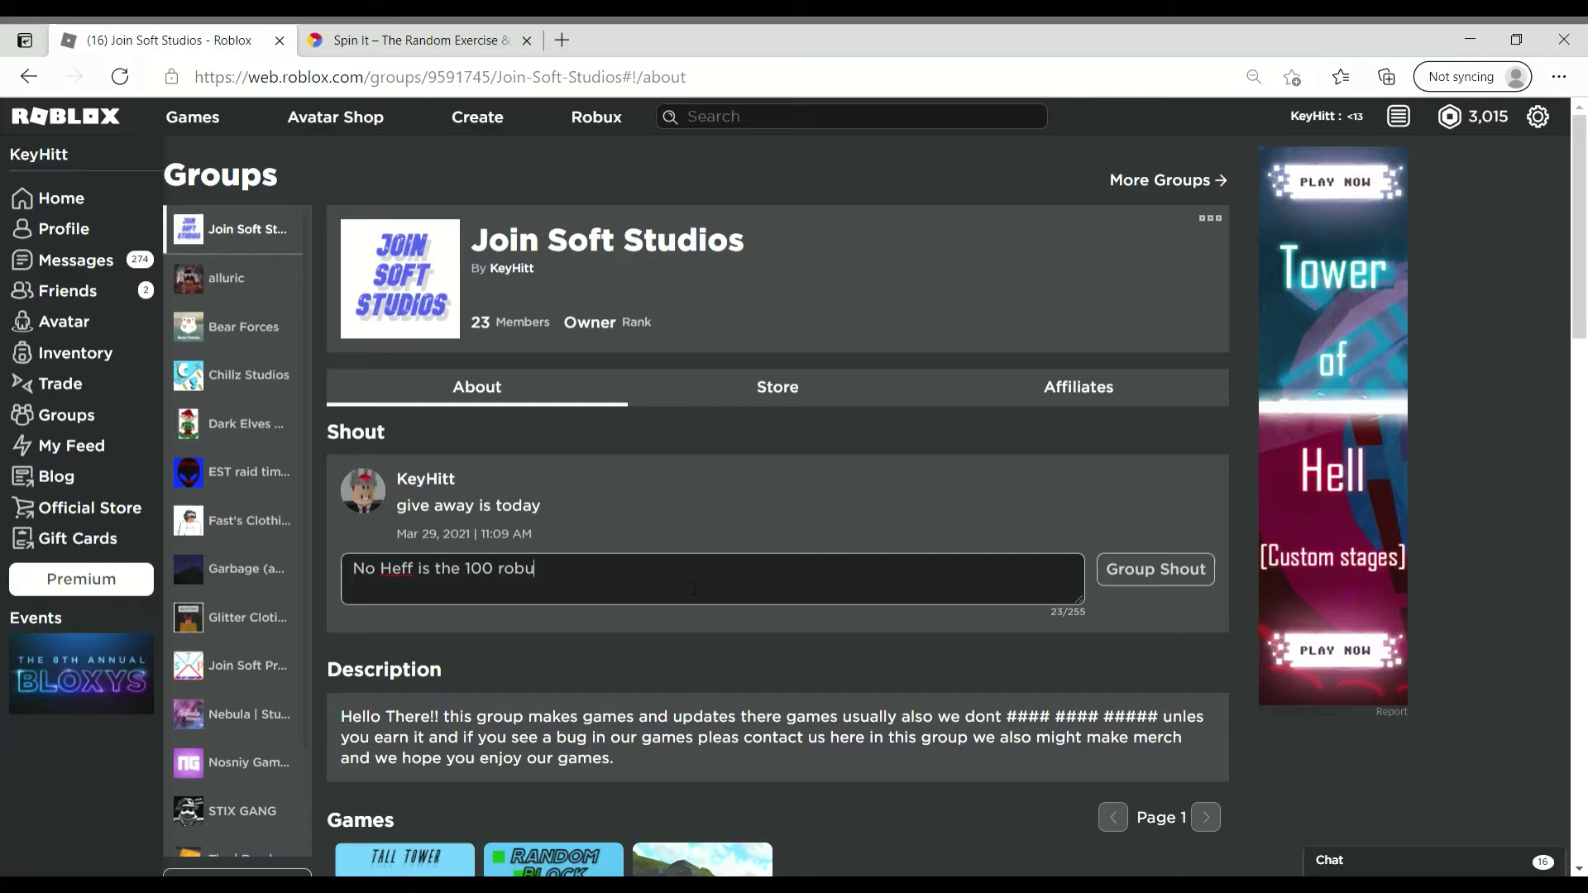
{"action": "type", "text": "x winner"}
{"action": "left_click", "coordinate": [1163, 574]}
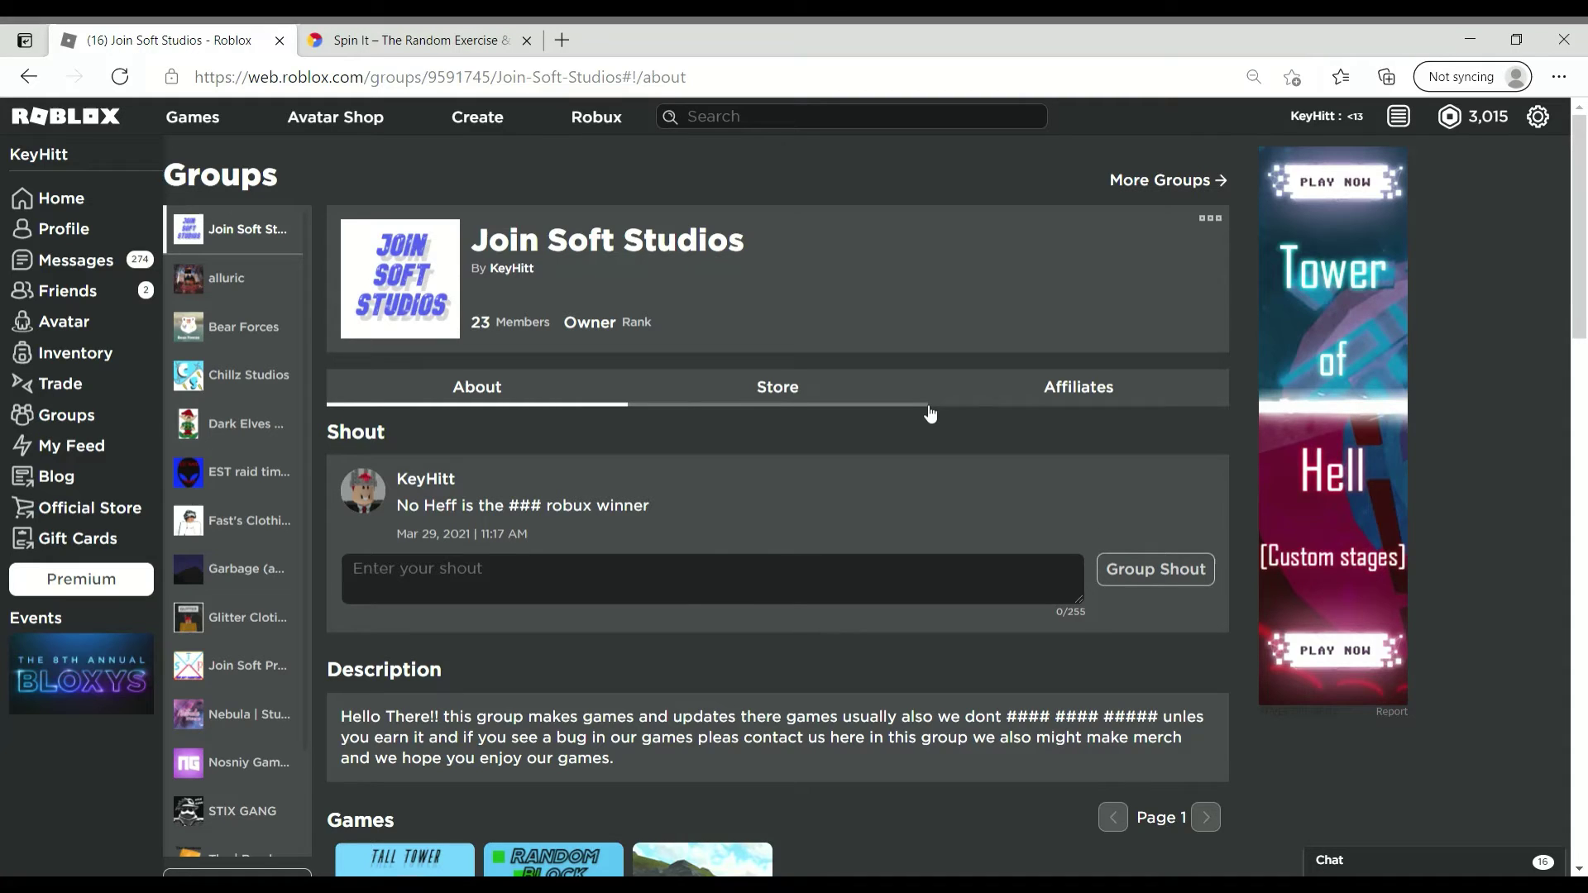
{"action": "left_click", "coordinate": [1149, 185]}
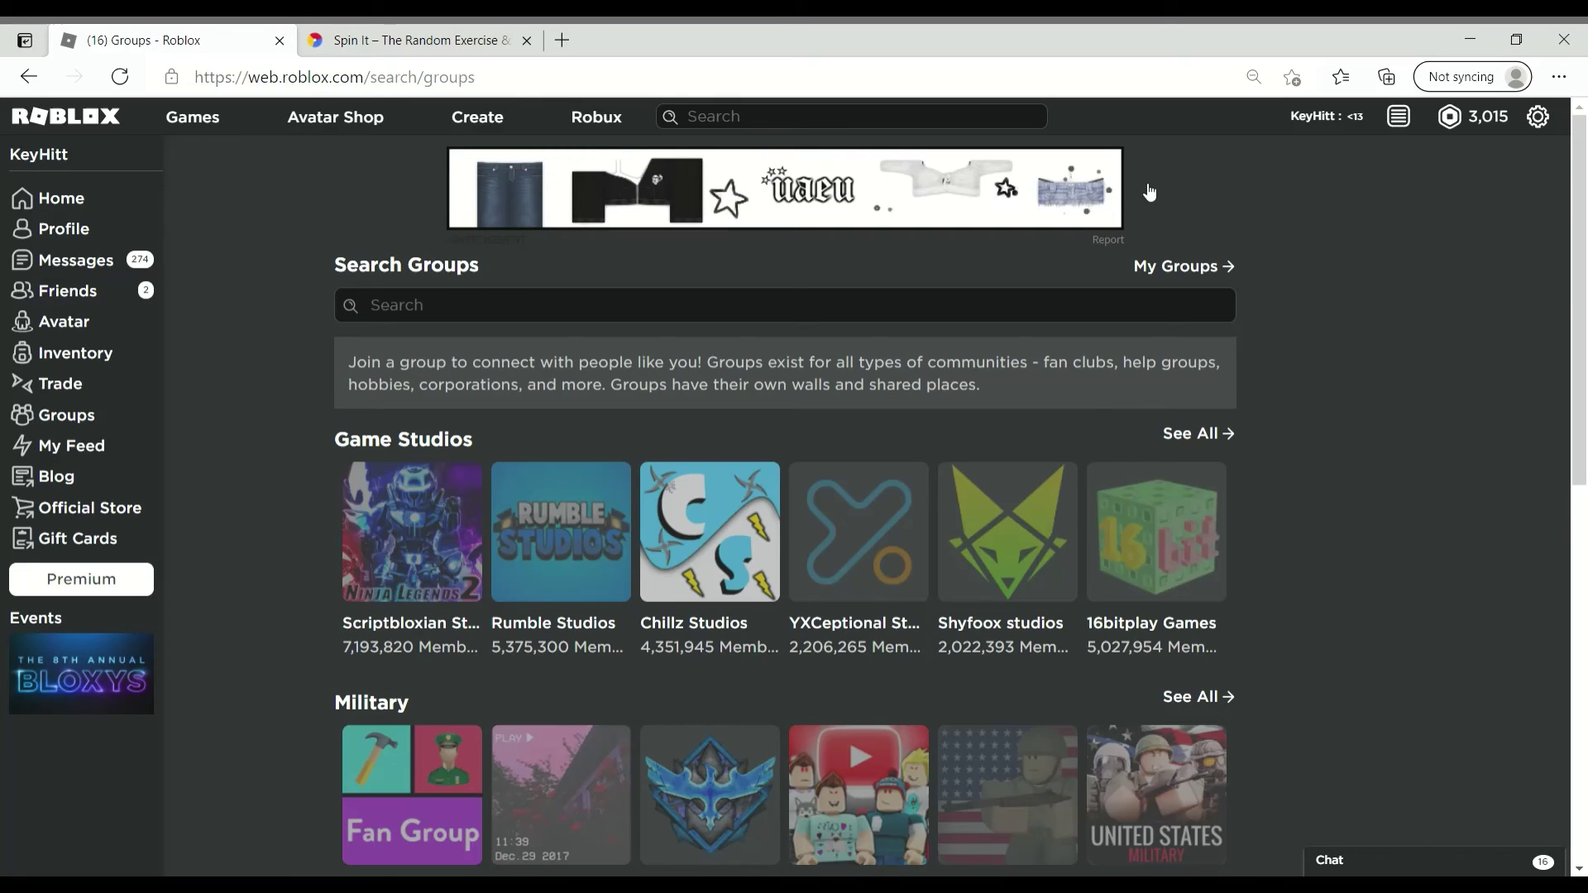
Open Join Soft Studios from My Groups and go to Configure Group
{"action": "left_click", "coordinate": [50, 416]}
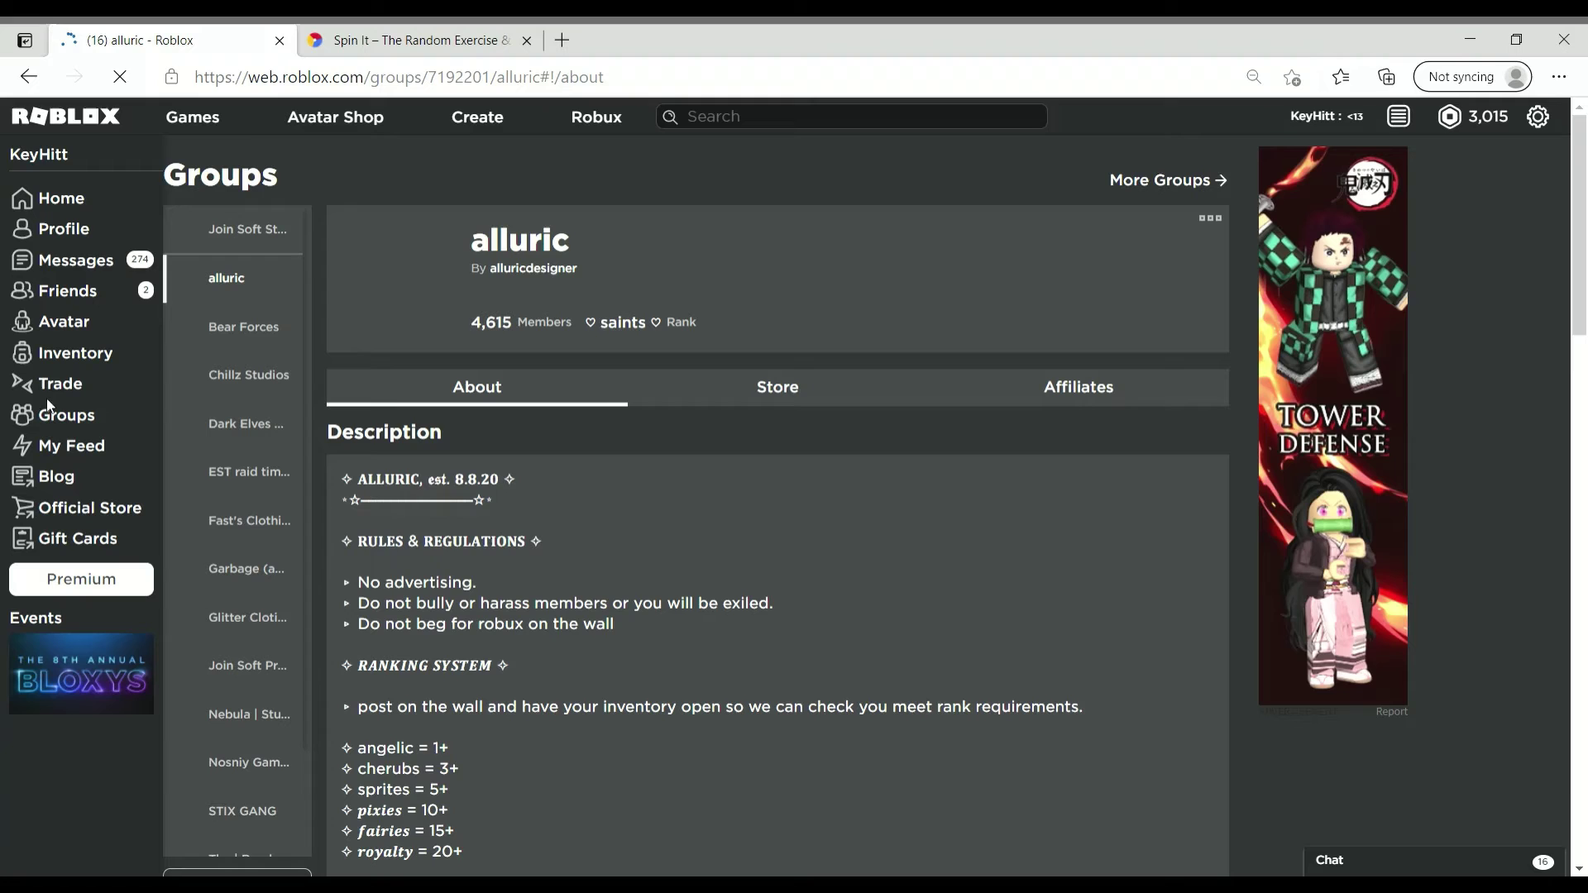
{"action": "left_click", "coordinate": [211, 244]}
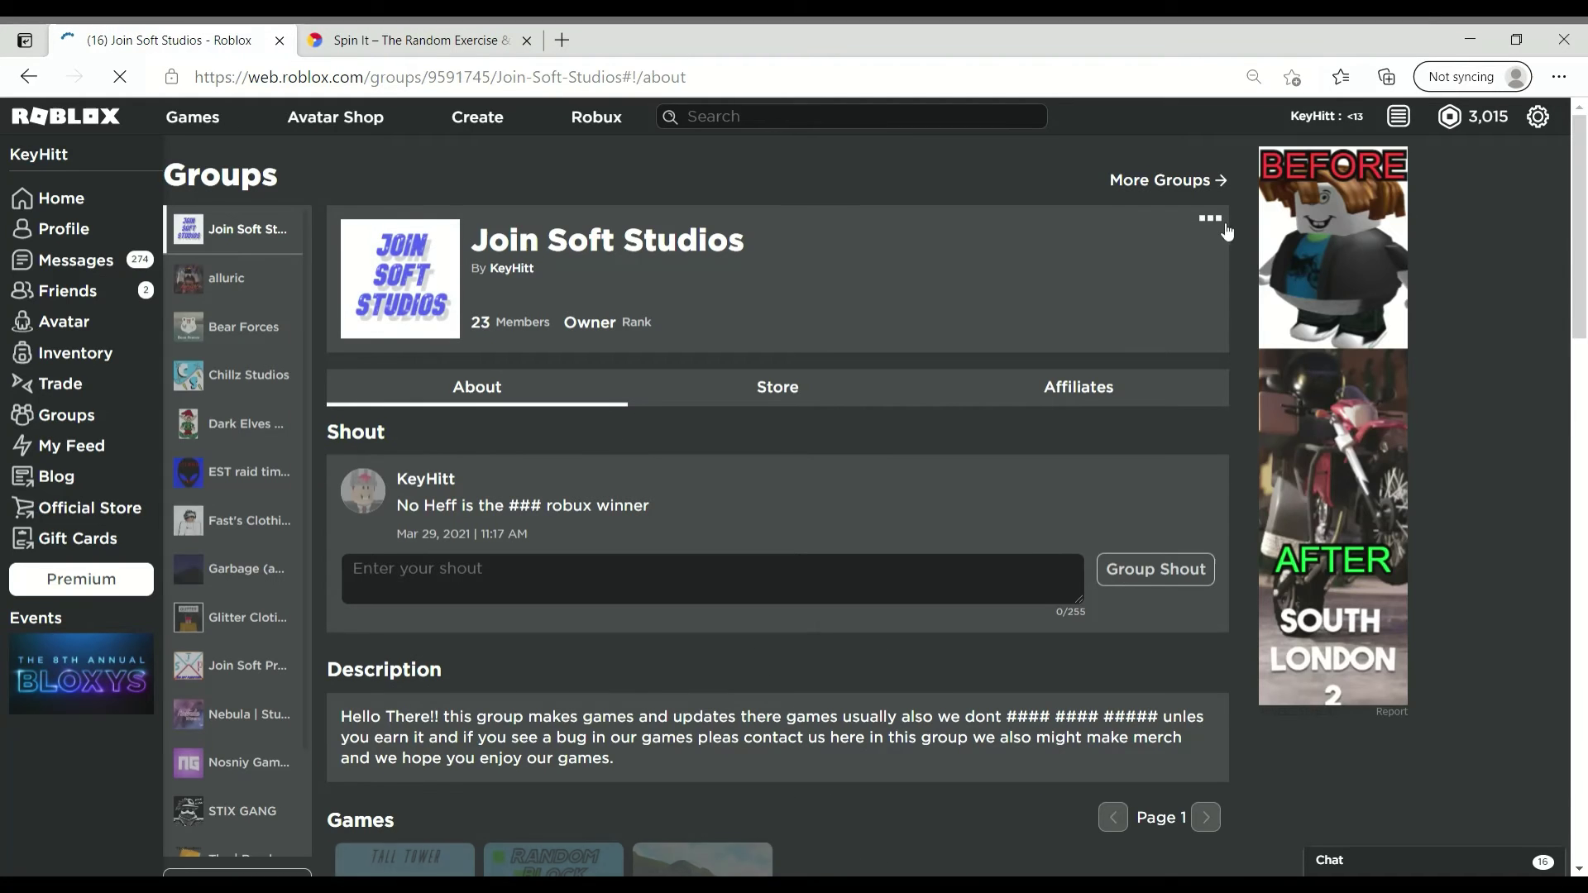
{"action": "left_click", "coordinate": [1204, 220]}
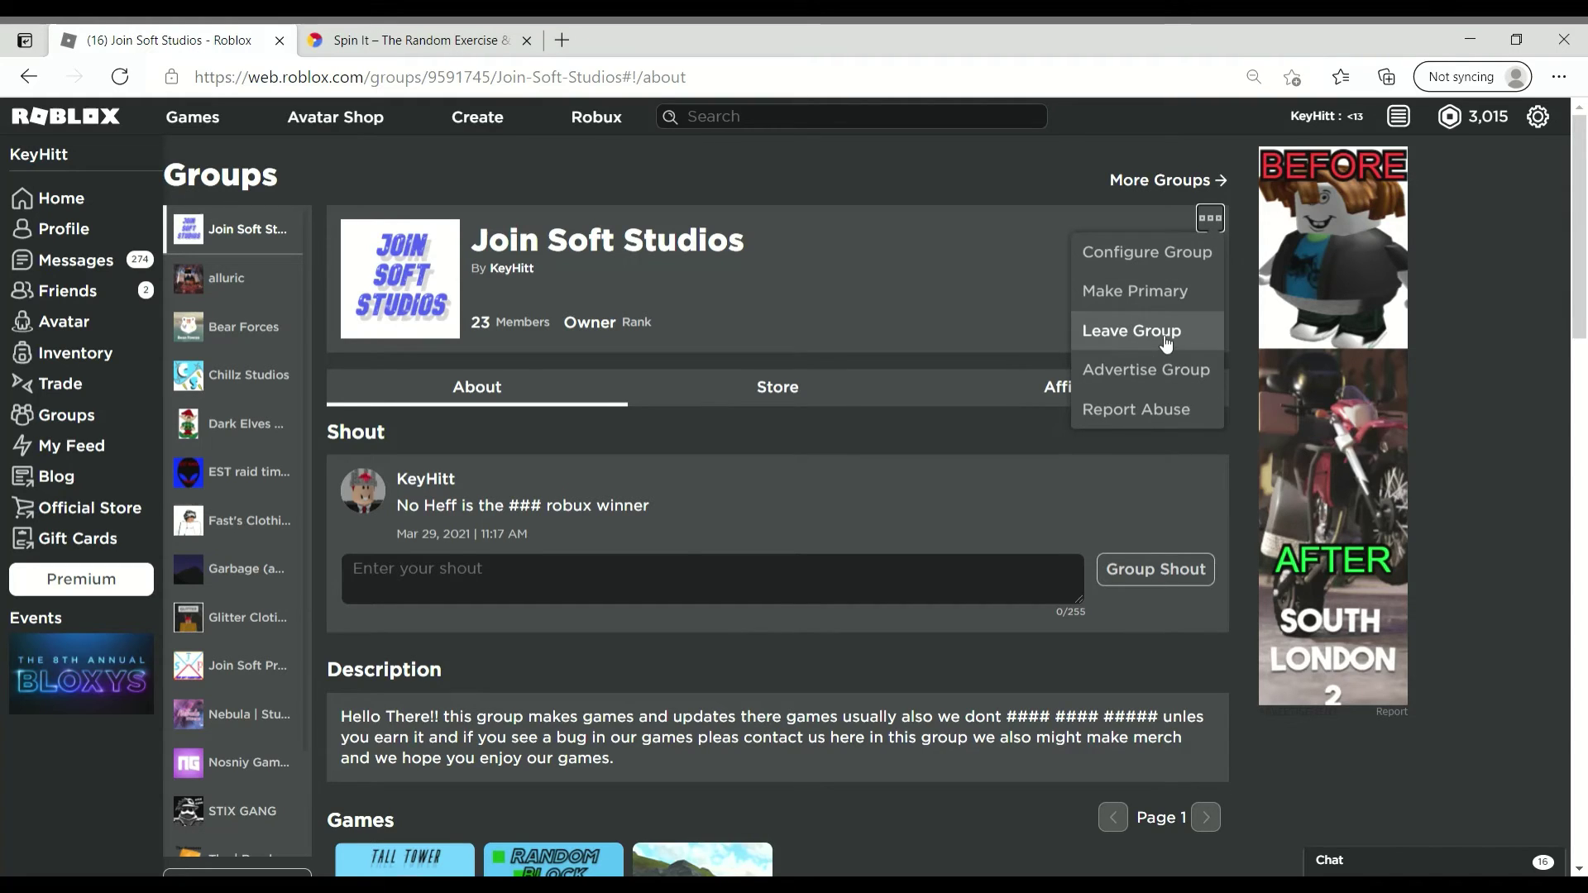
{"action": "left_click", "coordinate": [1143, 250]}
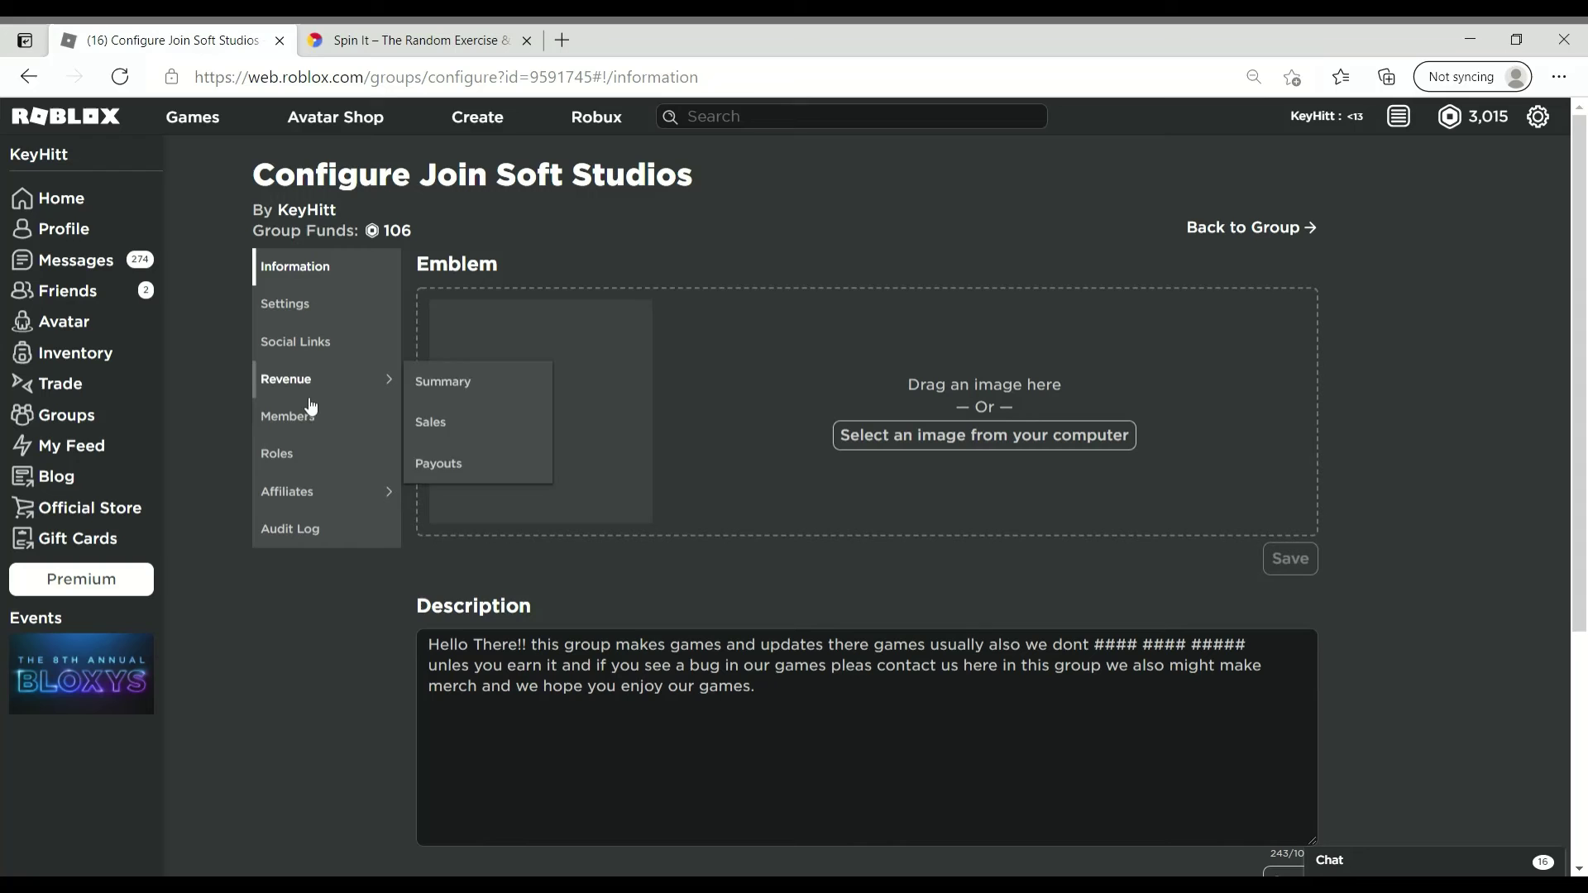
Look through the configuration sections, then open Revenue > Payouts on the One-time Payout tab
{"action": "left_click", "coordinate": [313, 530]}
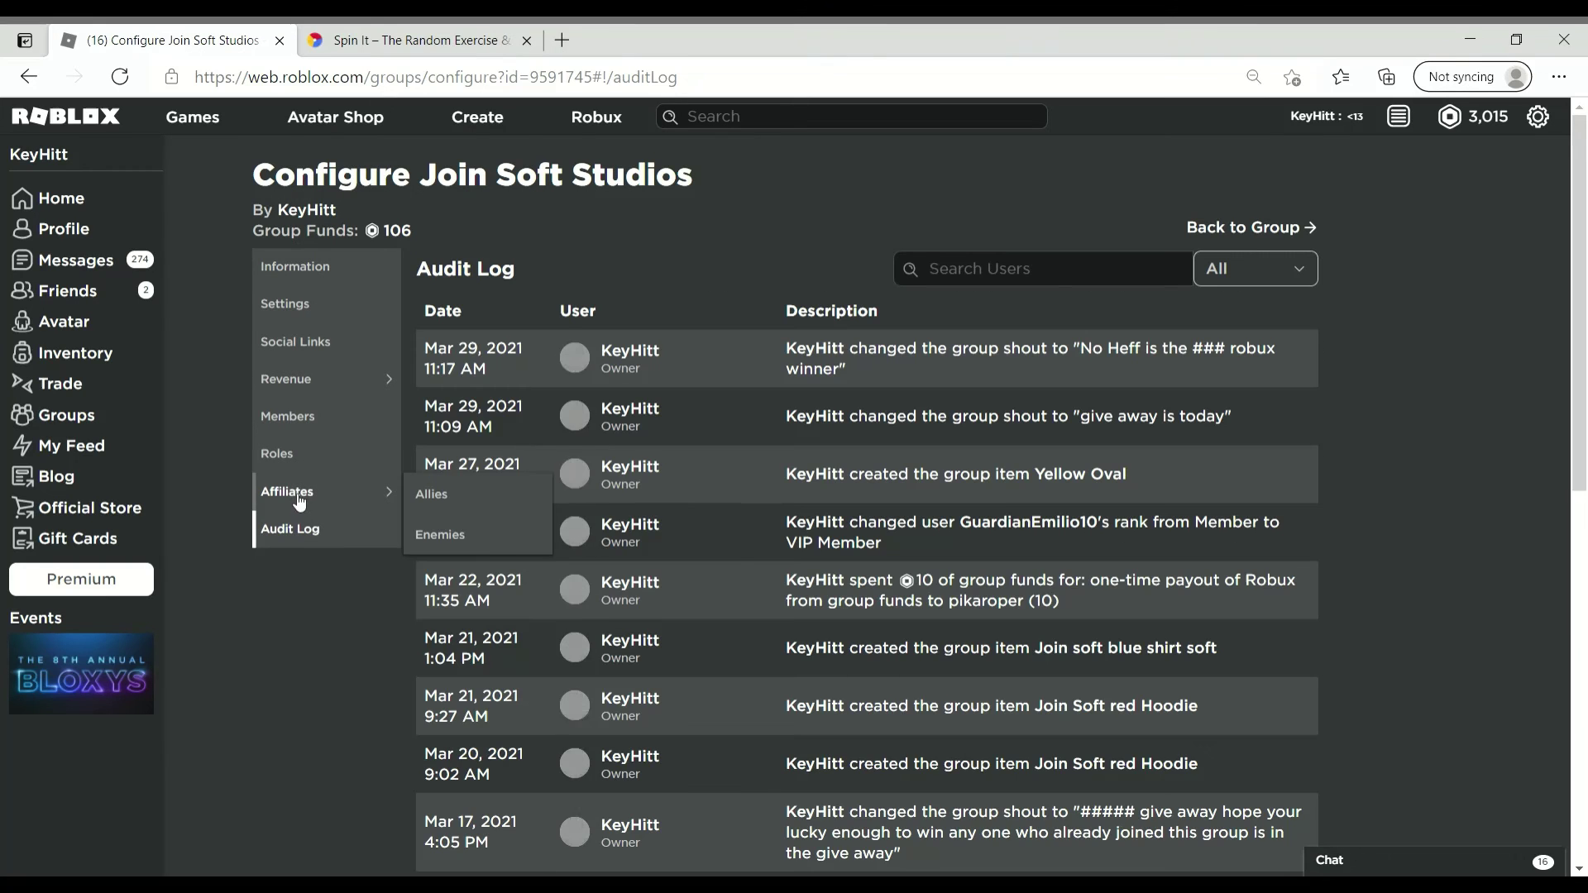
{"action": "left_click", "coordinate": [293, 492]}
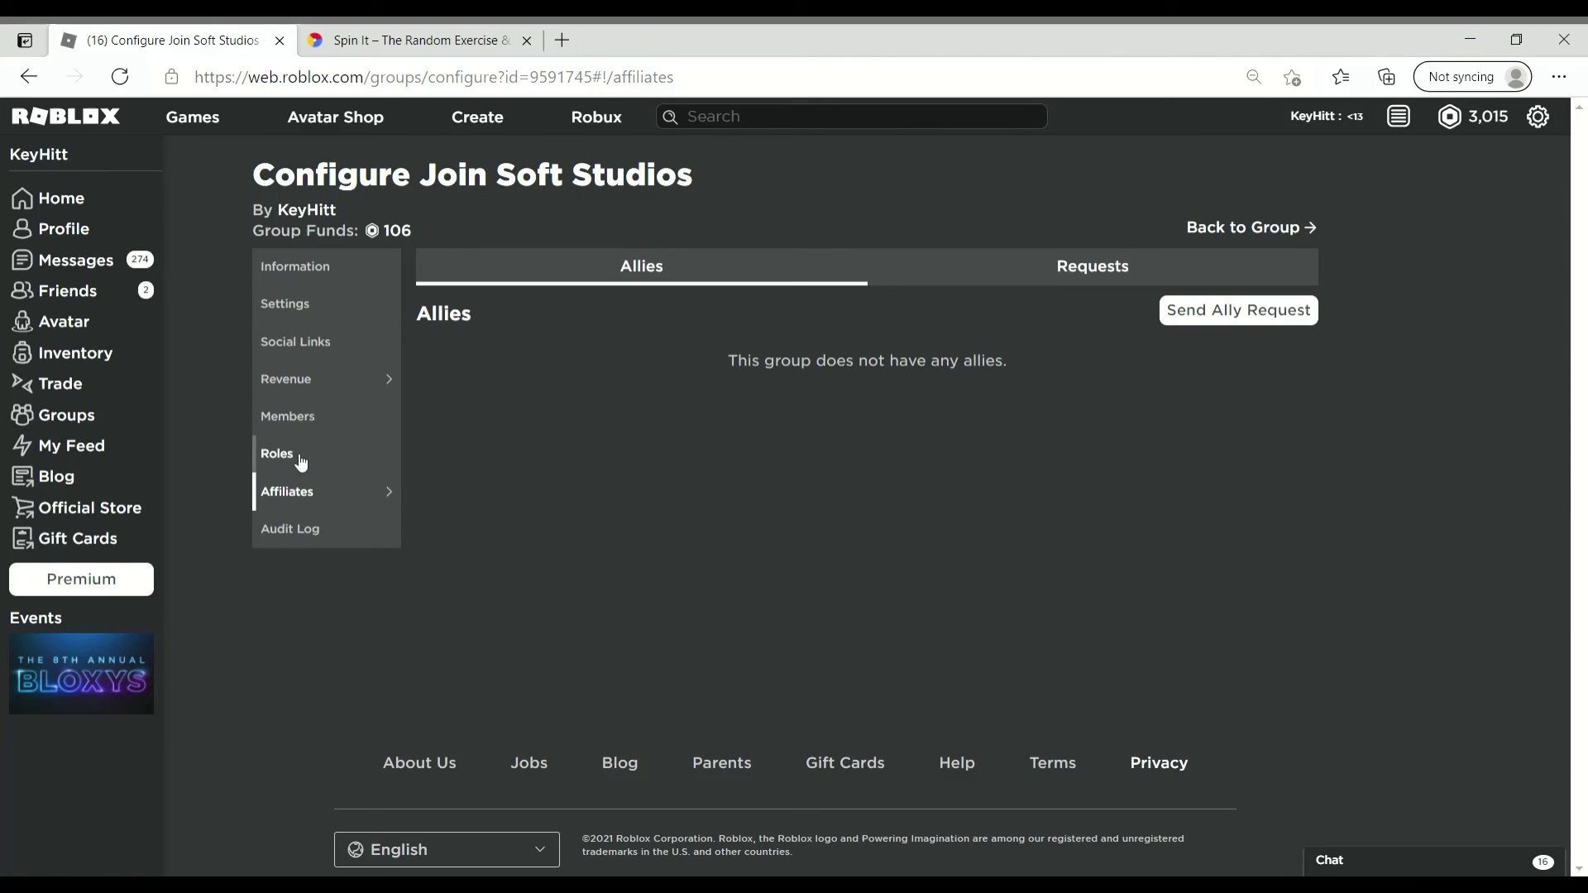
{"action": "left_click", "coordinate": [298, 457]}
{"action": "left_click", "coordinate": [296, 418]}
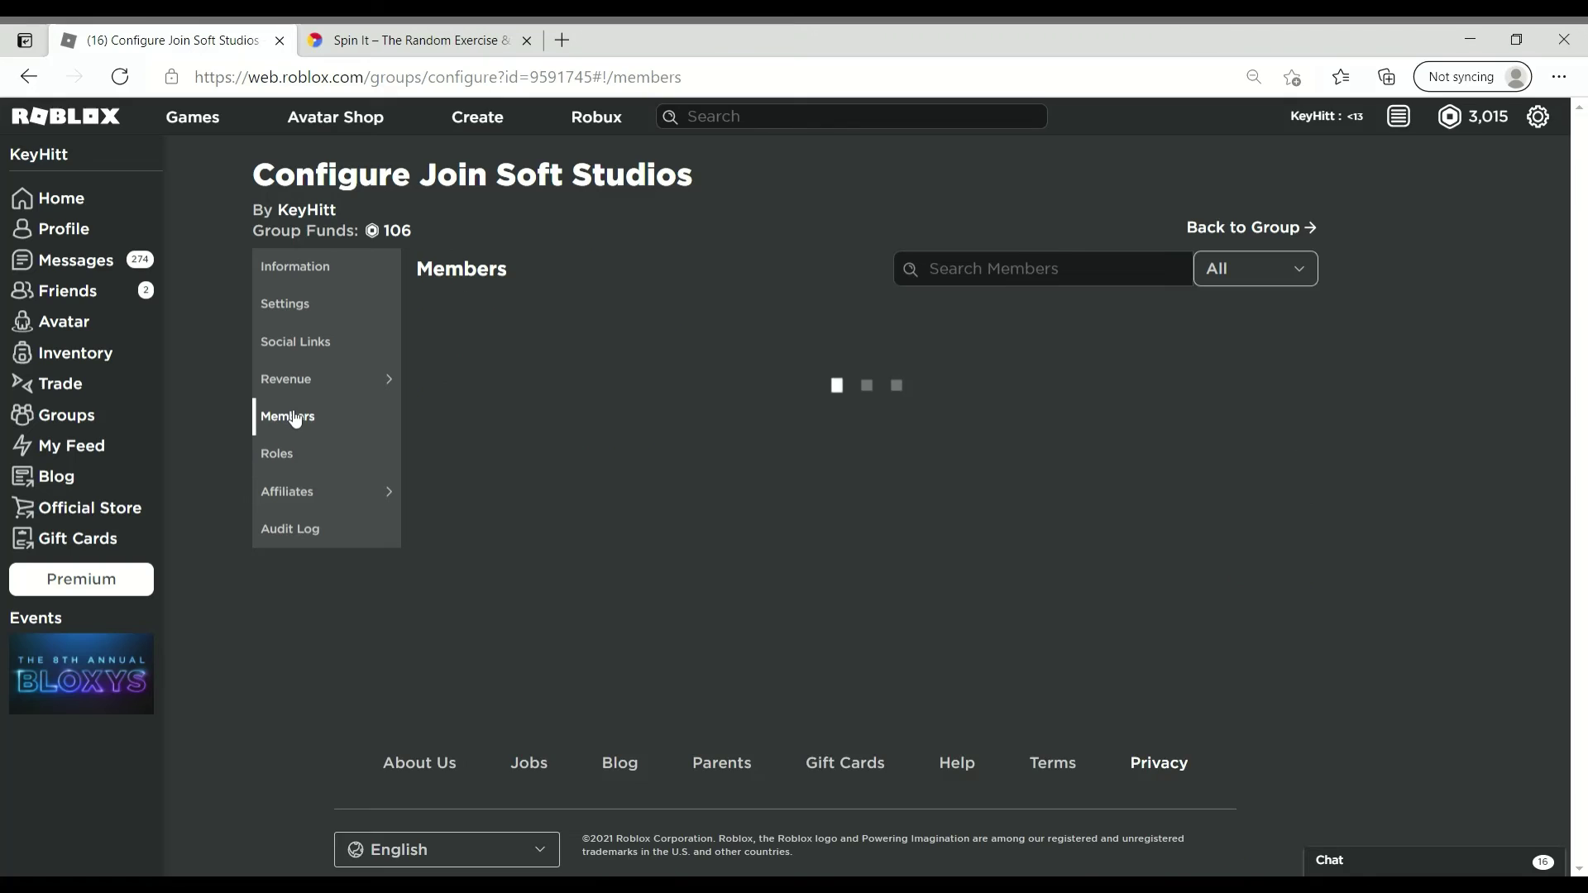
{"action": "left_click", "coordinate": [337, 375]}
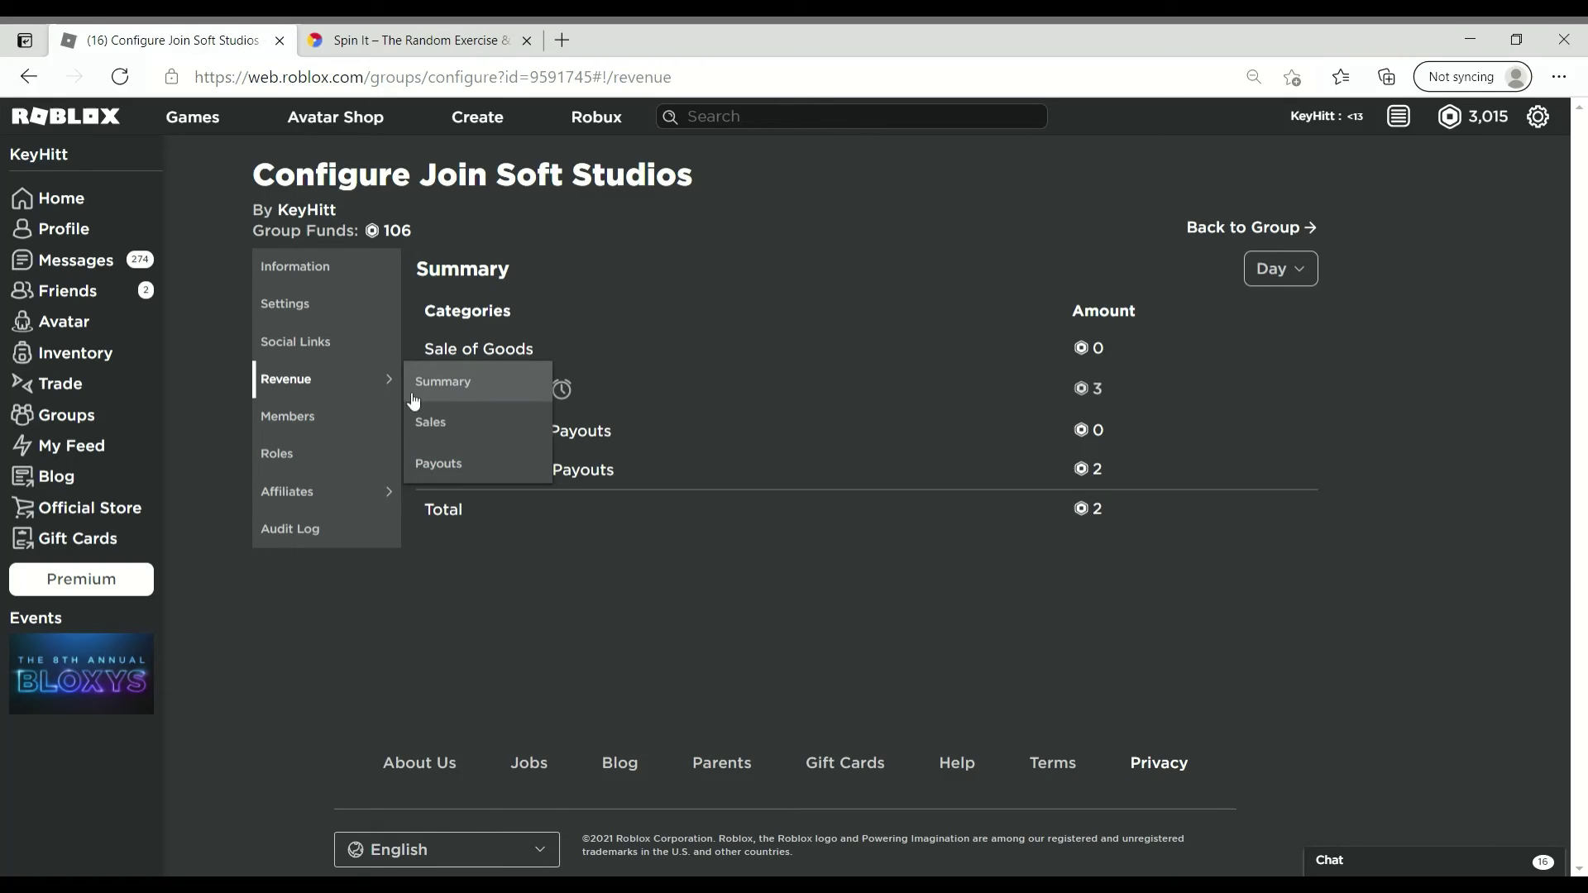
{"action": "left_click", "coordinate": [451, 460]}
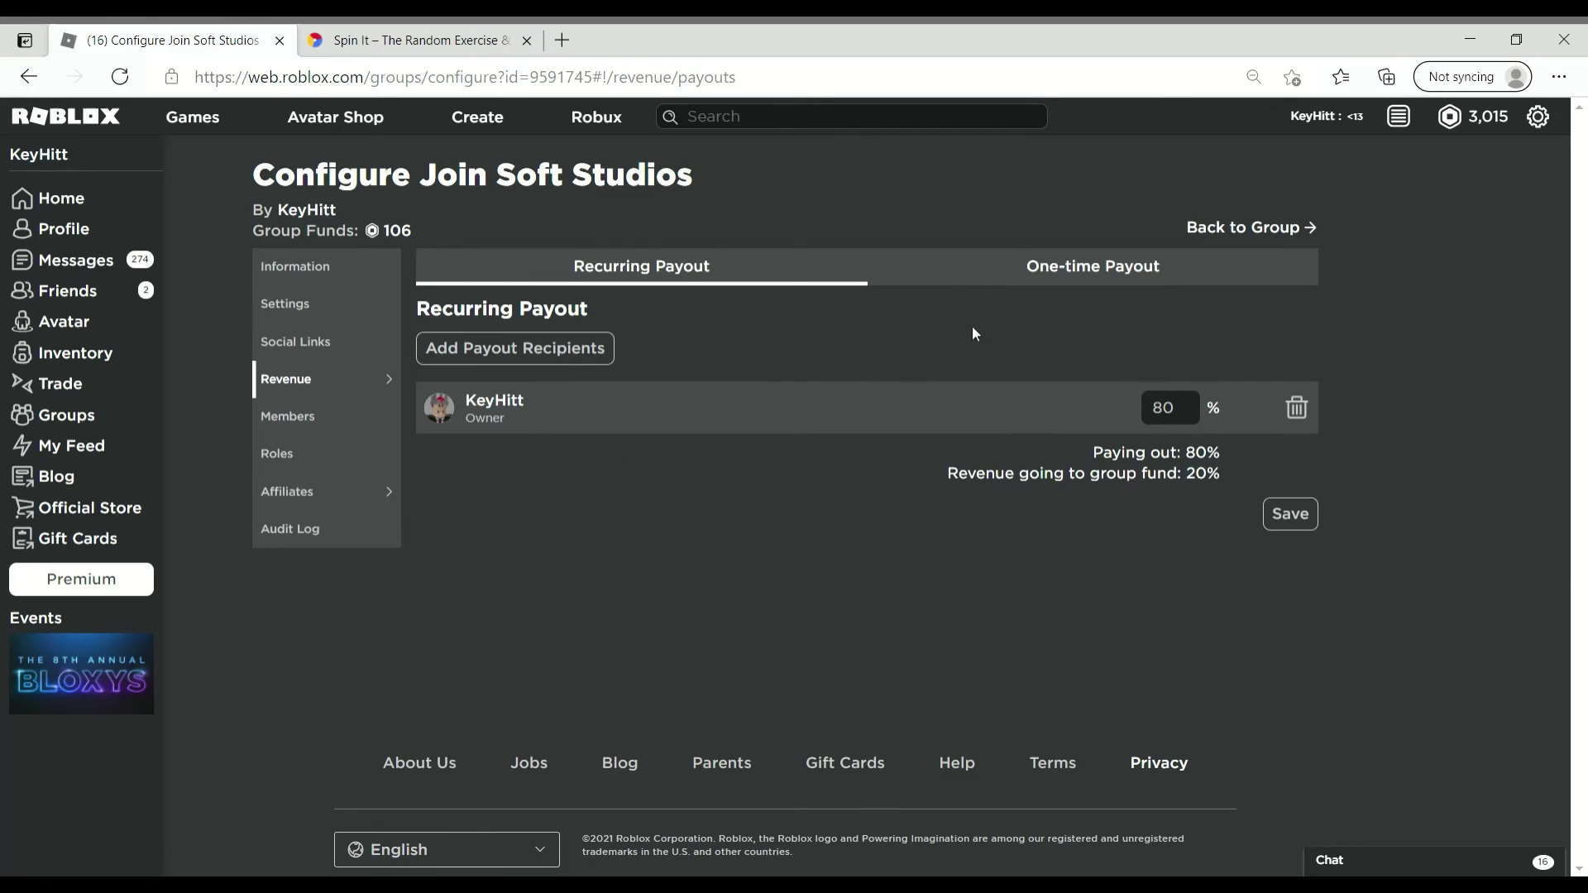
{"action": "left_click", "coordinate": [1041, 271]}
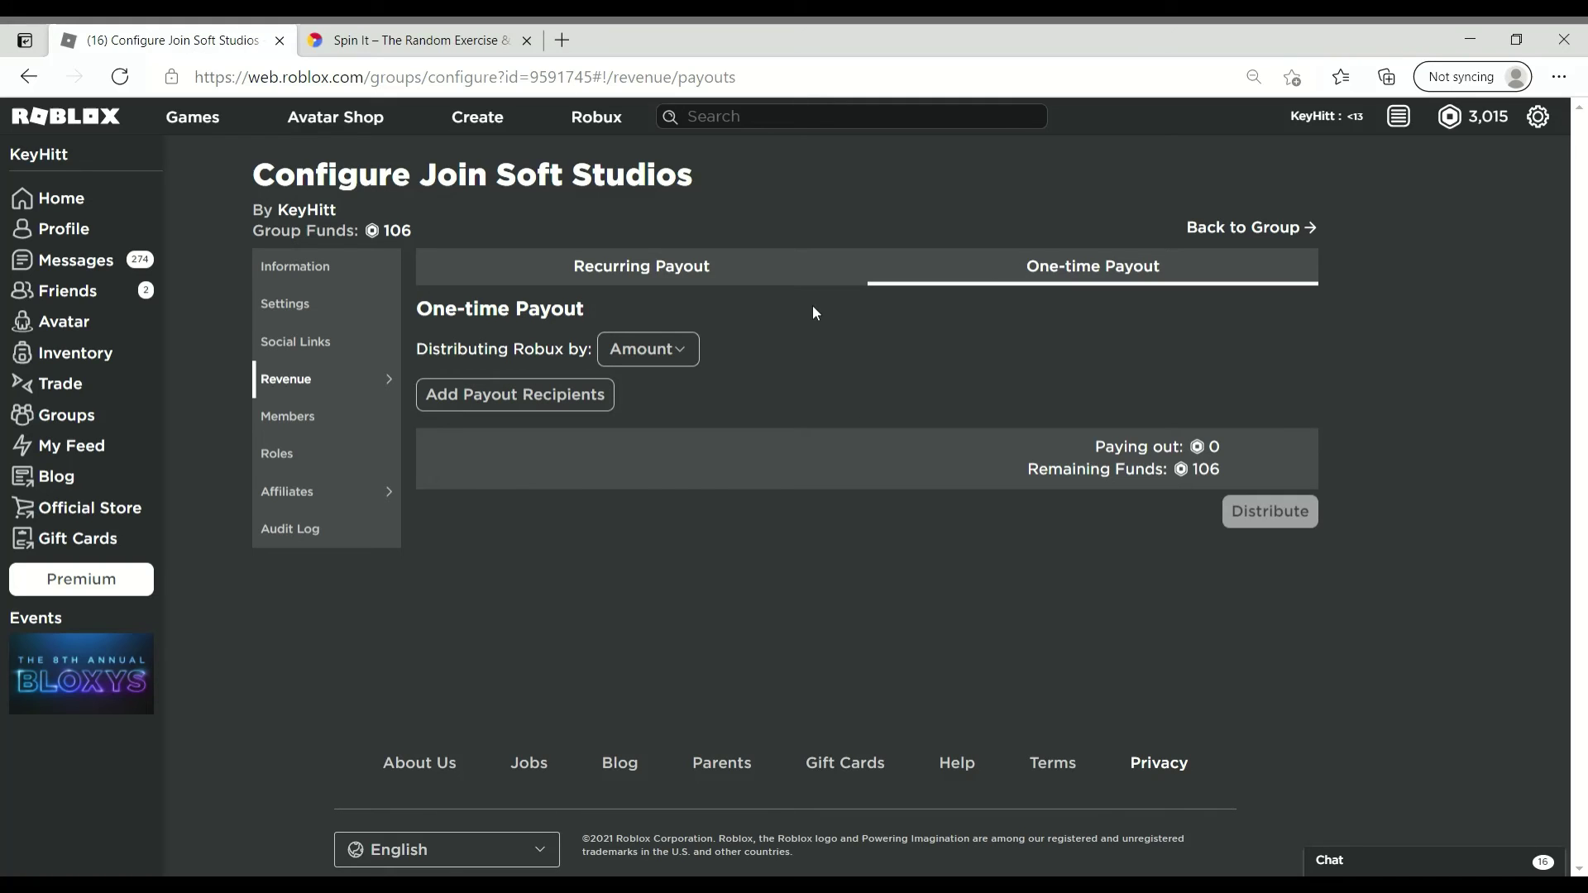
Add the wheel-spin winner as a one-time payout recipient
{"action": "left_click", "coordinate": [601, 396]}
{"action": "type", "text": "No"}
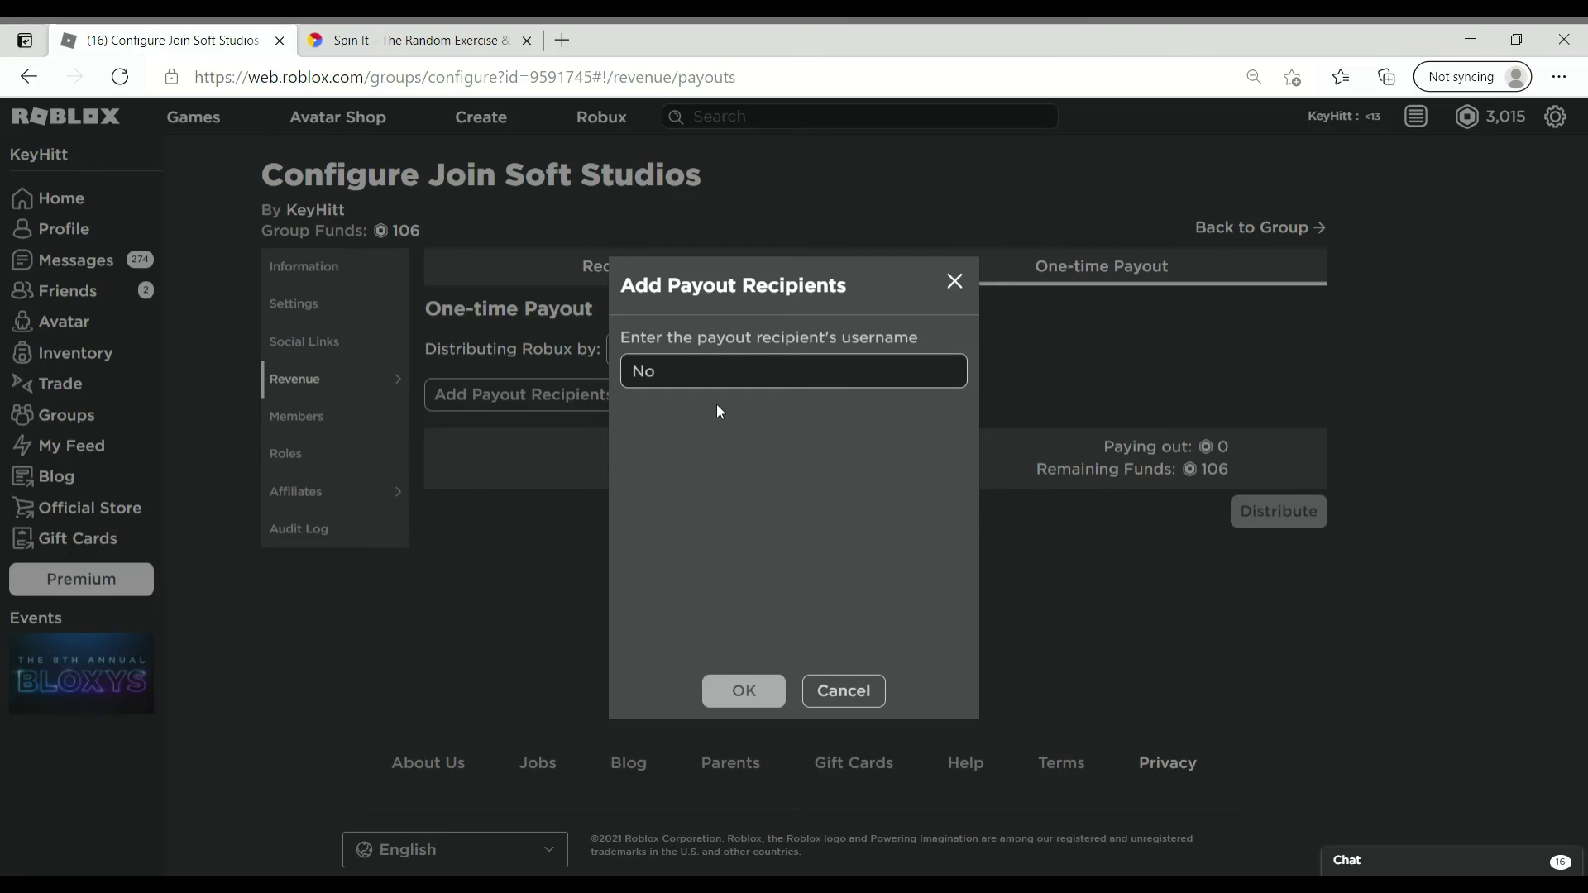
{"action": "type", "text": "Heff"}
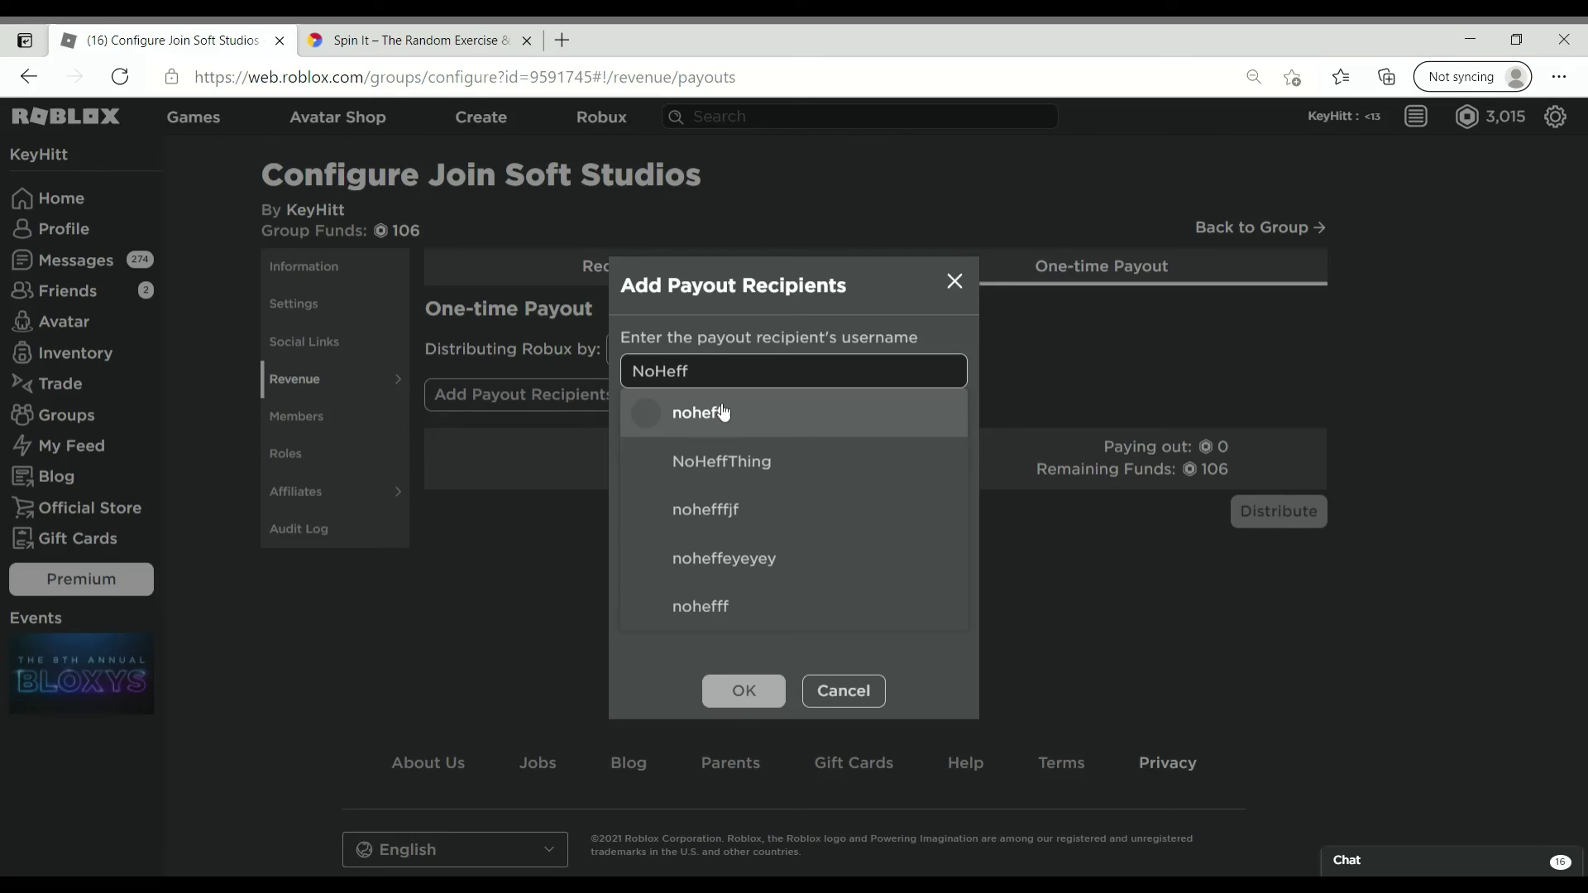
{"action": "left_click", "coordinate": [778, 462]}
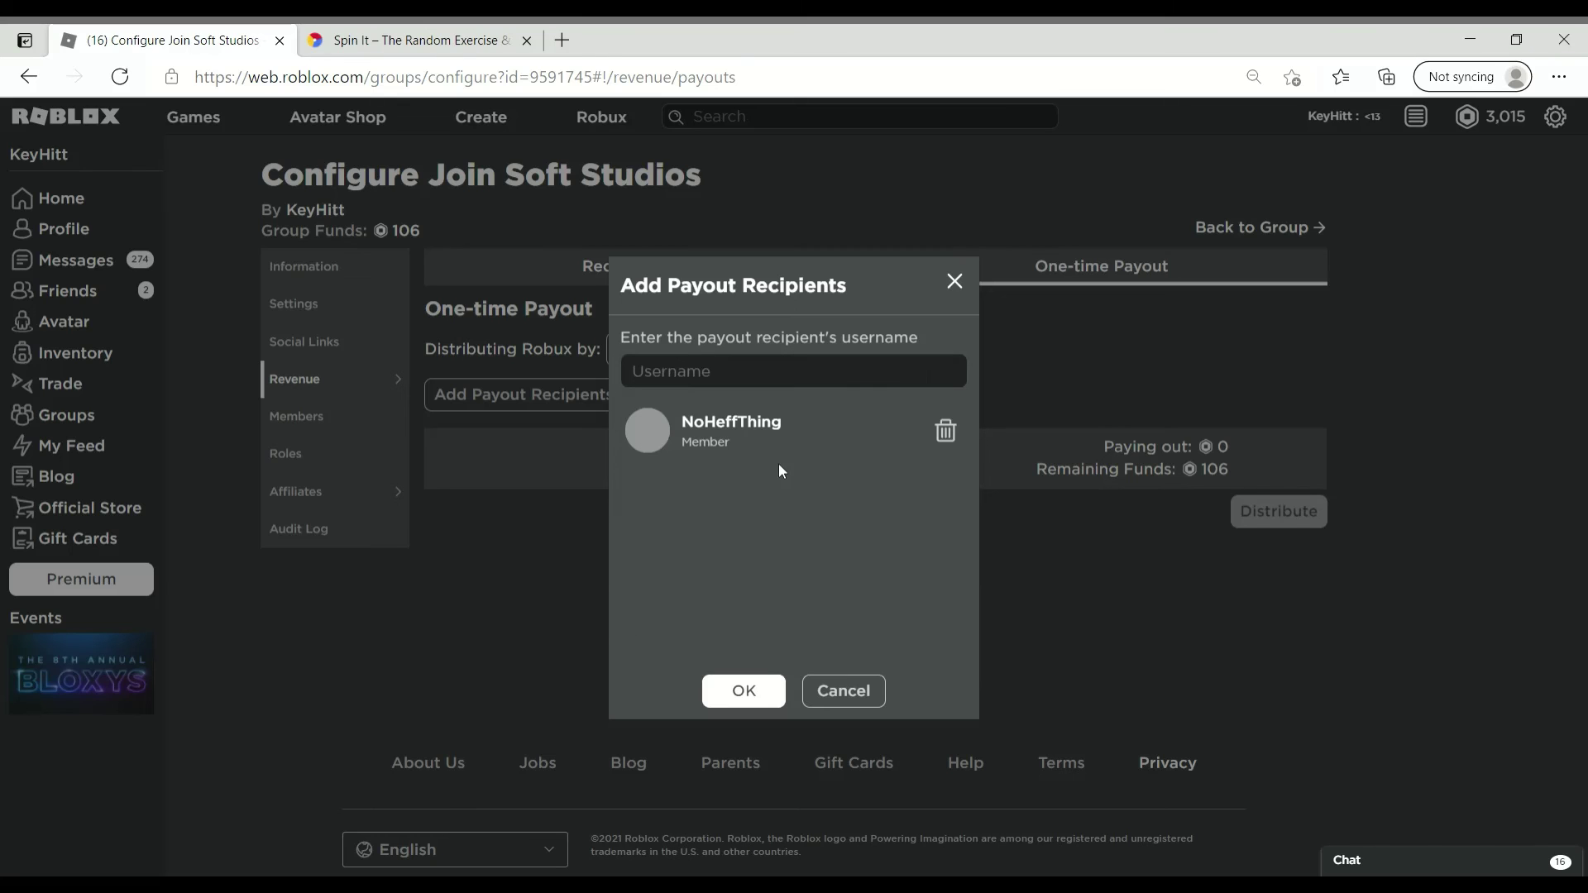
{"action": "left_click", "coordinate": [752, 680]}
Set the winner's payout to 100 Robux and distribute it, leaving 6 Robux in funds
{"action": "left_click", "coordinate": [1200, 453]}
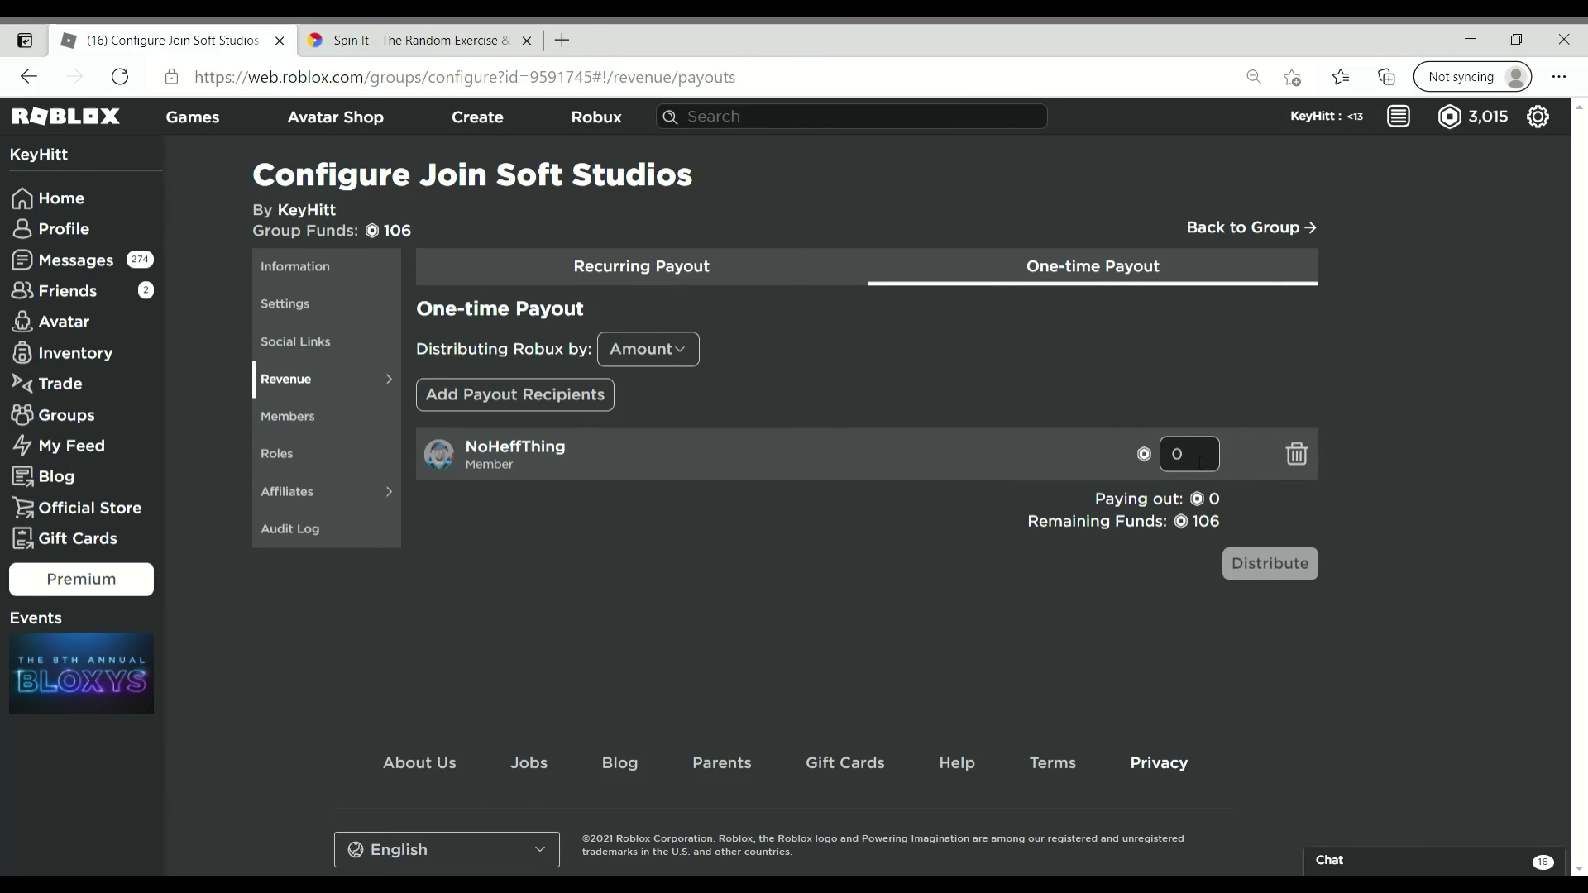
{"action": "type", "text": "100"}
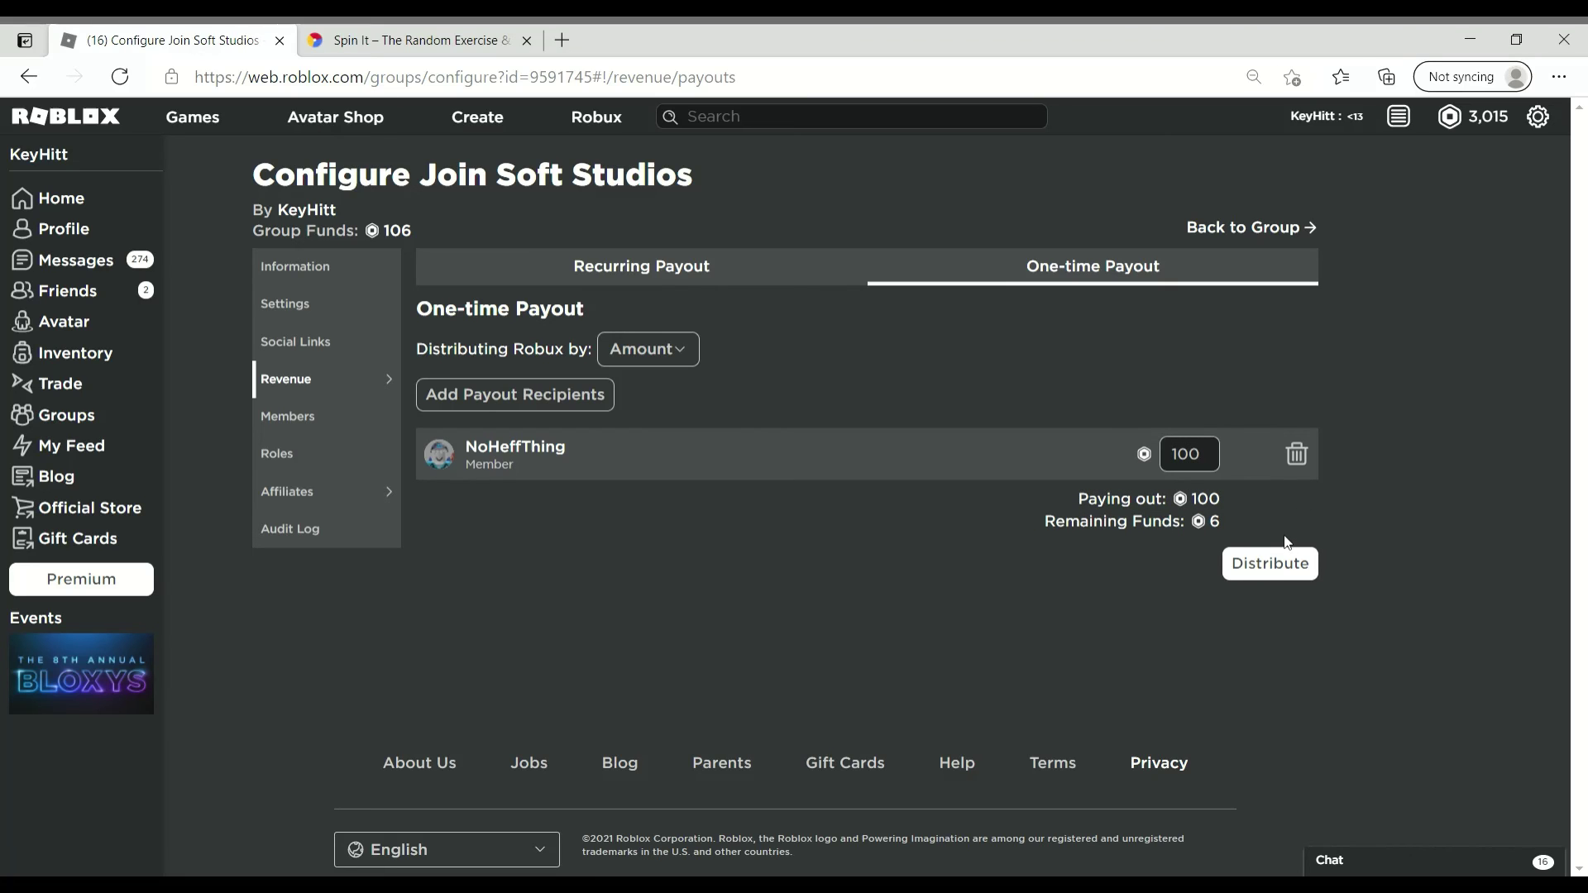
{"action": "left_click", "coordinate": [1277, 563]}
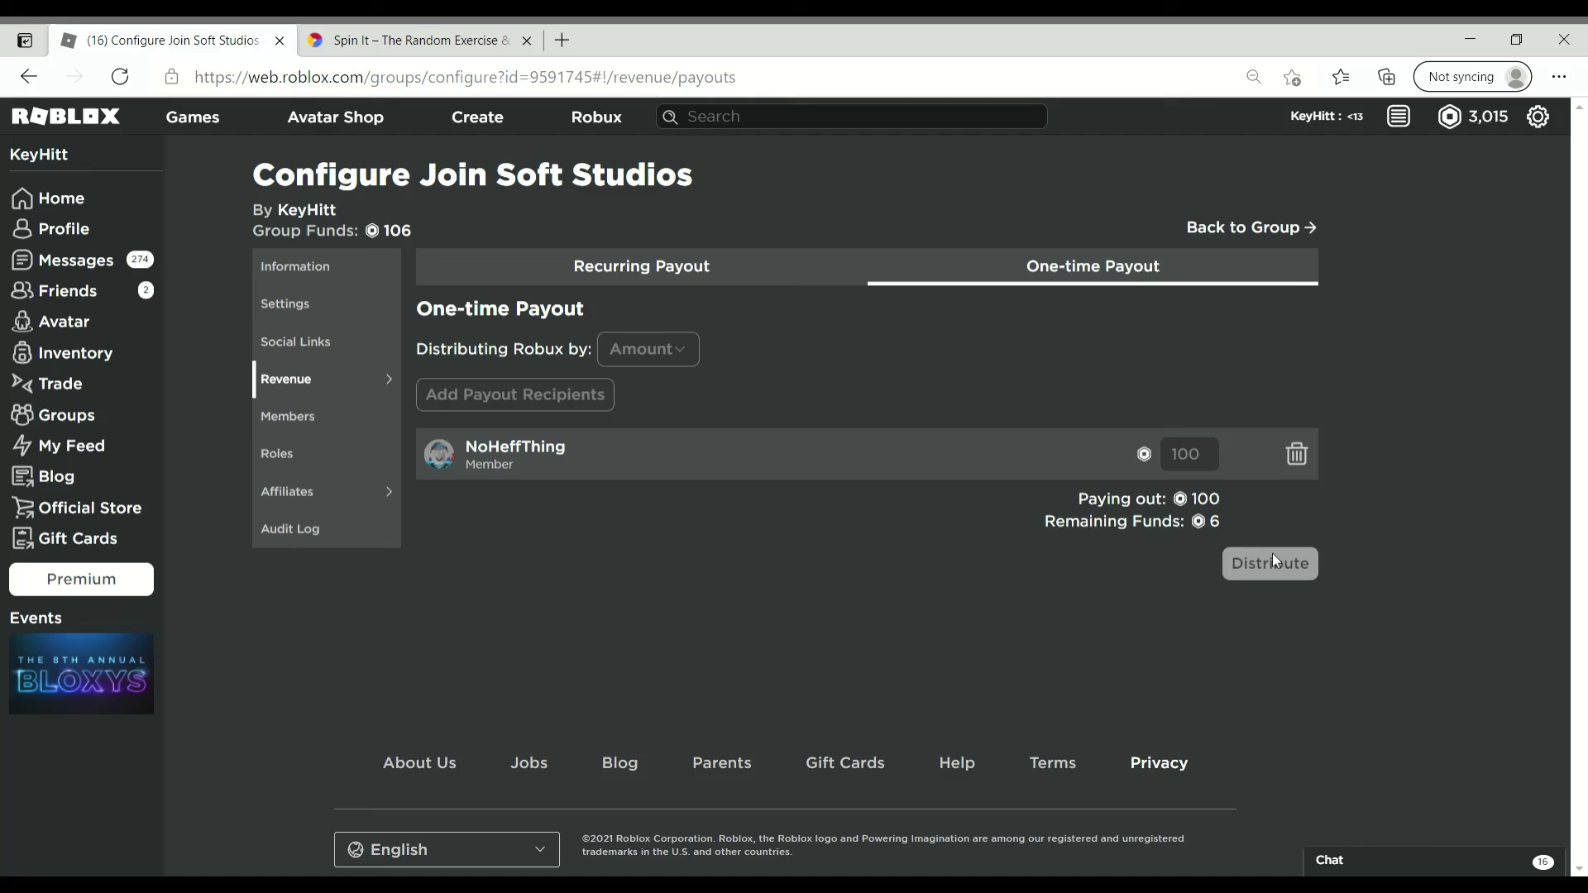